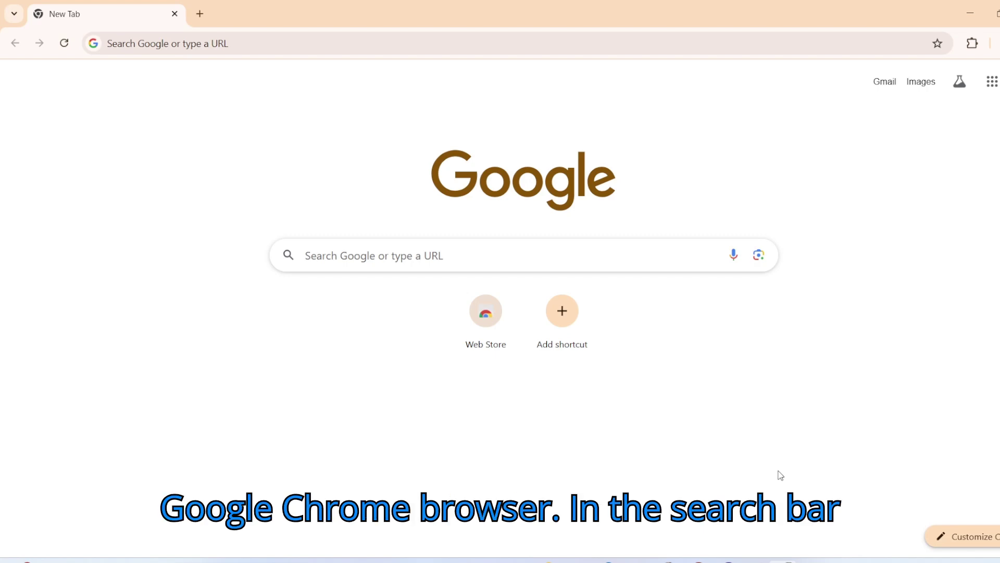
# Search Google for 'power access climate data'.
pyautogui.click(530, 255)
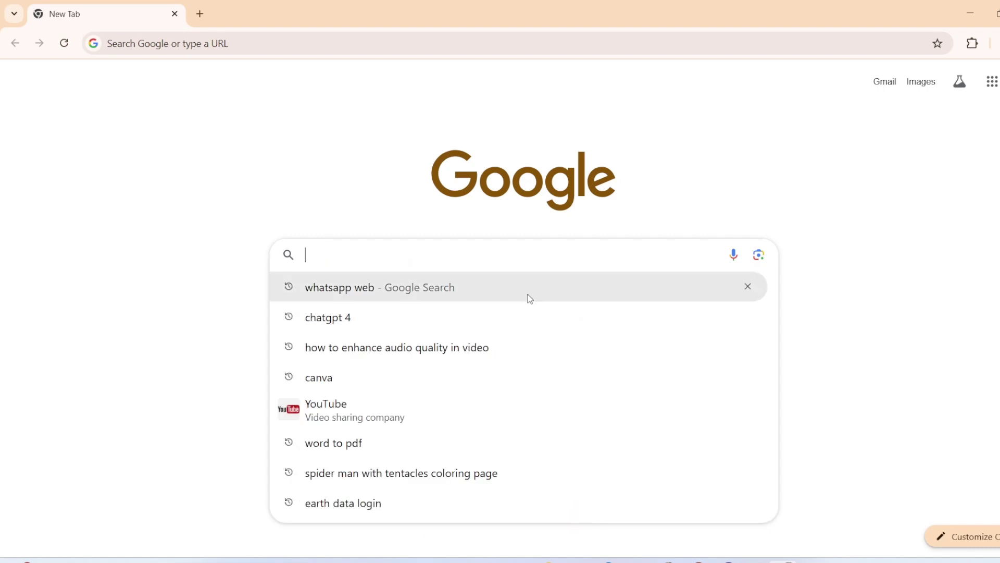
pyautogui.write('POWER')
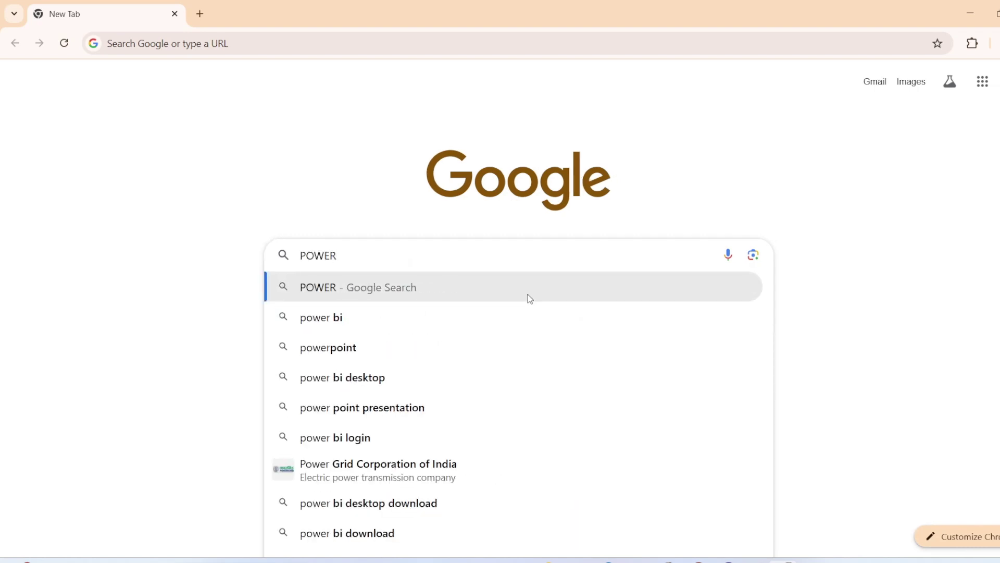
pyautogui.write(' ACCE')
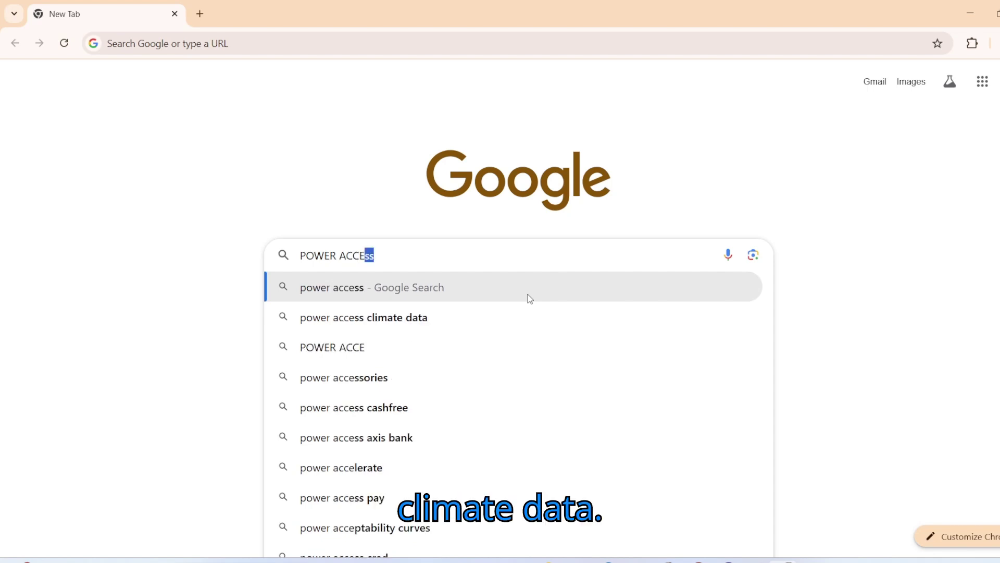
pyautogui.click(460, 318)
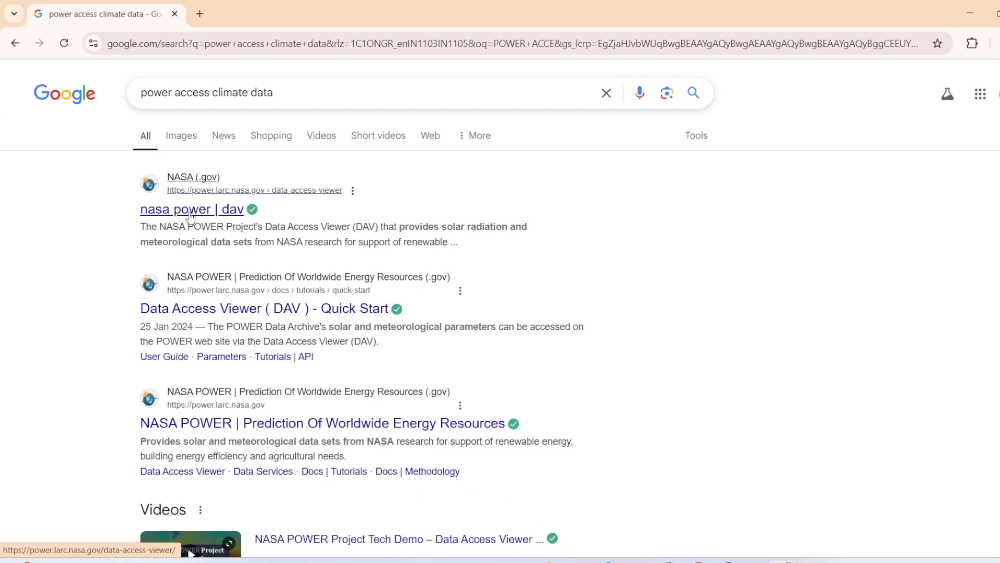
# Open the NASA POWER Data Access Viewer result and place a point marker near Vidisha, India.
pyautogui.click(190, 218)
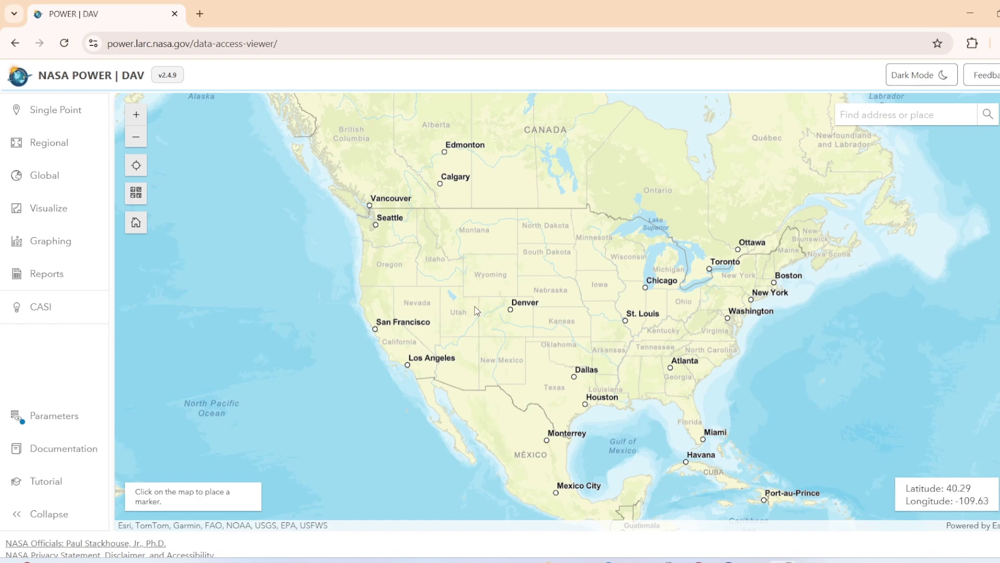
pyautogui.moveTo(696, 294); pyautogui.dragTo(588, 320)
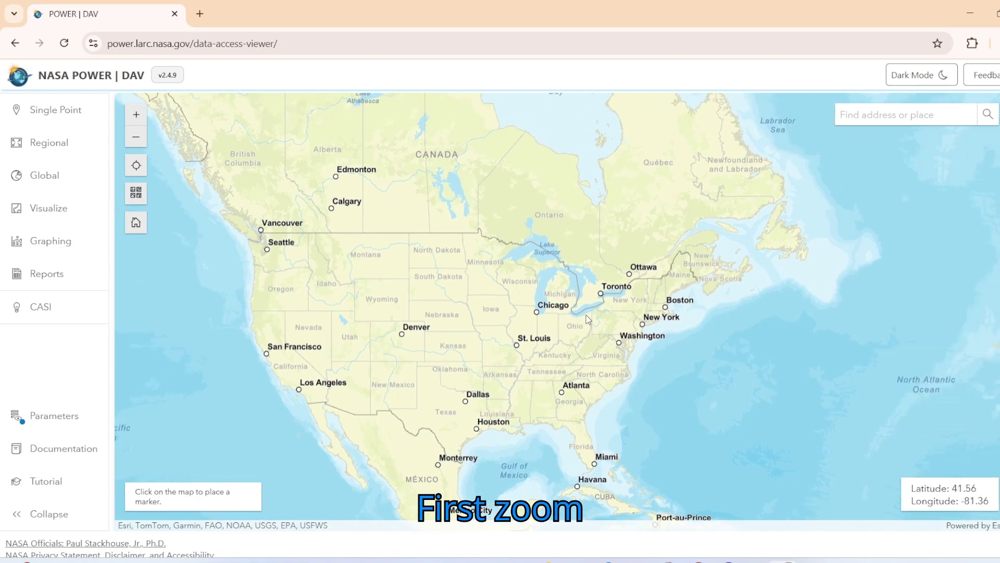
pyautogui.moveTo(677, 316); pyautogui.dragTo(533, 301)
pyautogui.scroll(1, 645, 304)
pyautogui.scroll(-1, 637, 294)
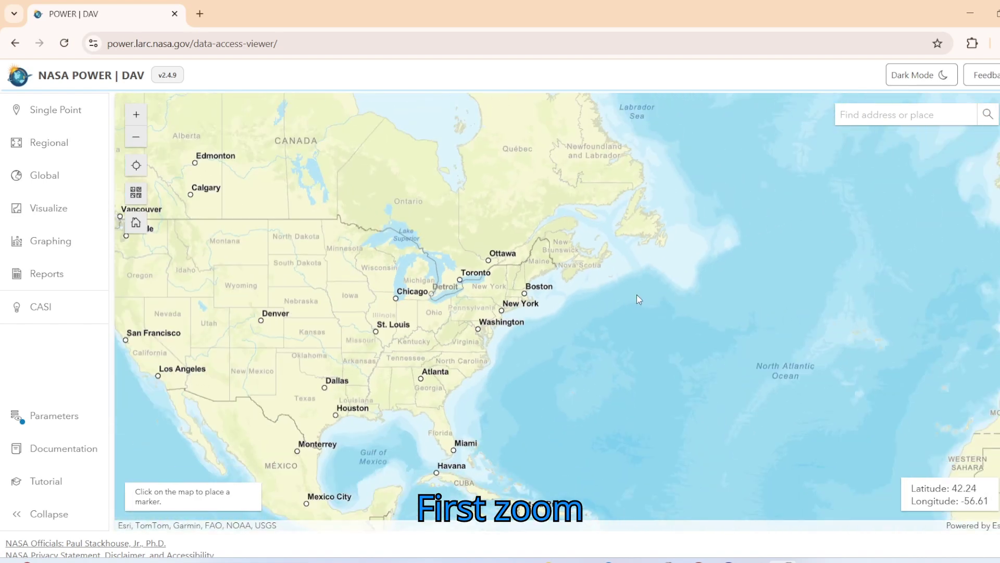
pyautogui.scroll(-1, 680, 293)
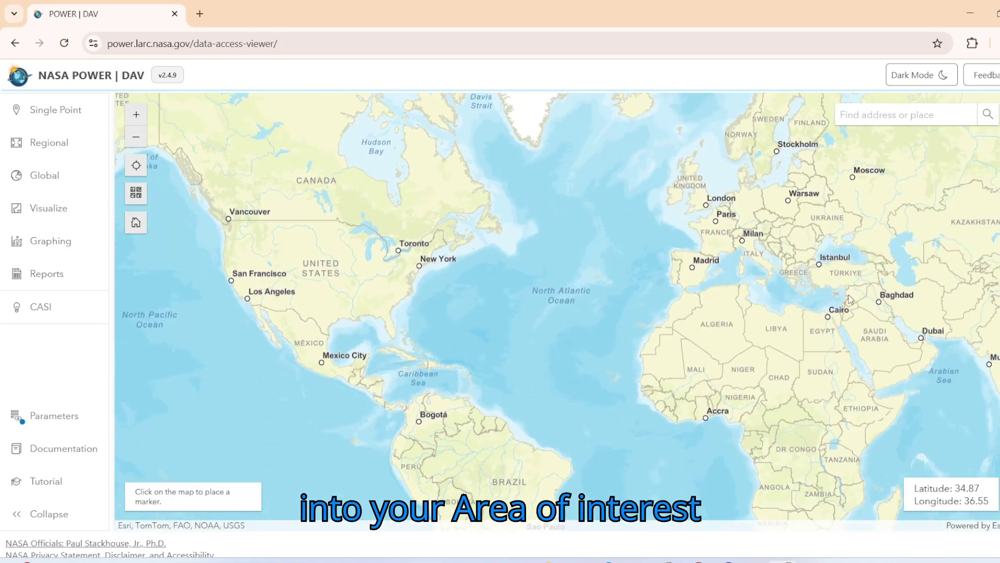
pyautogui.moveTo(849, 300); pyautogui.dragTo(712, 245)
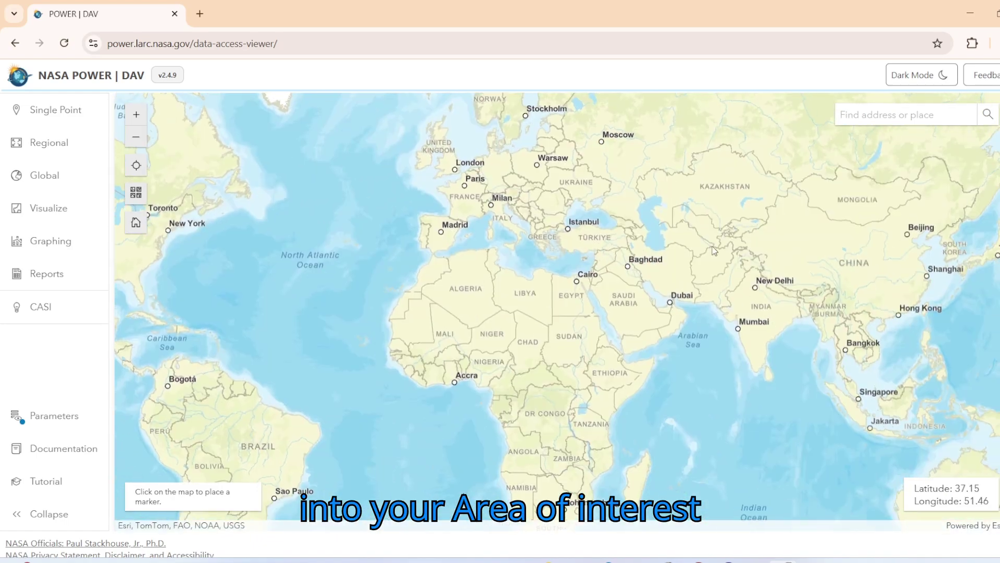
pyautogui.scroll(1, 599, 288)
pyautogui.scroll(1, 589, 304)
pyautogui.scroll(1, 588, 304)
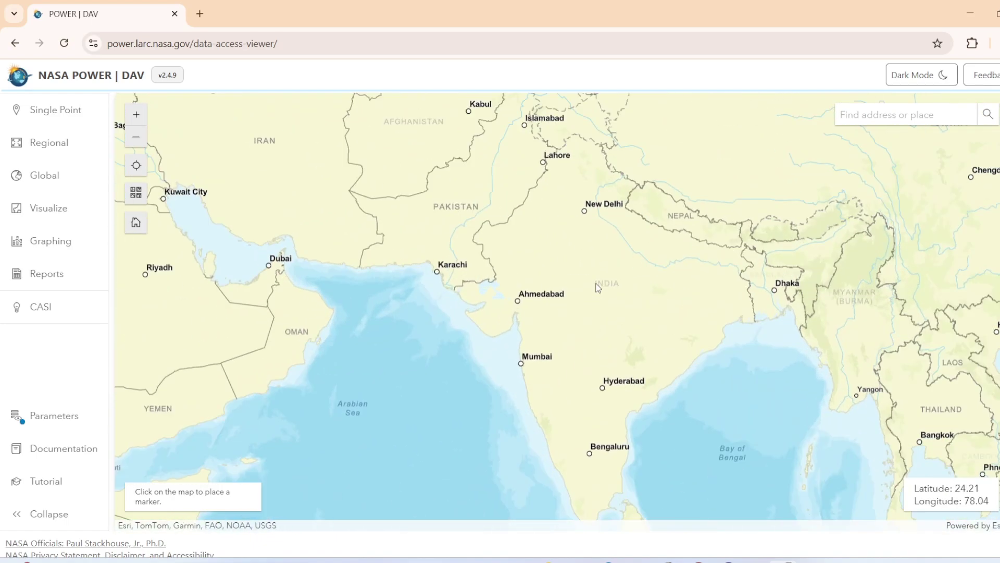
pyautogui.scroll(1, 586, 297)
pyautogui.scroll(1, 584, 285)
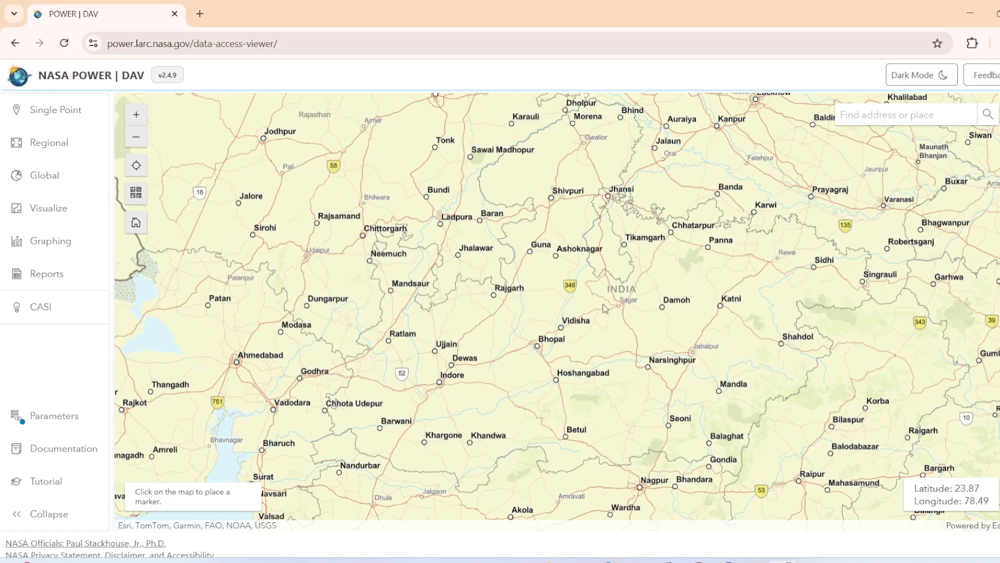
pyautogui.scroll(1, 602, 305)
pyautogui.scroll(1, 603, 307)
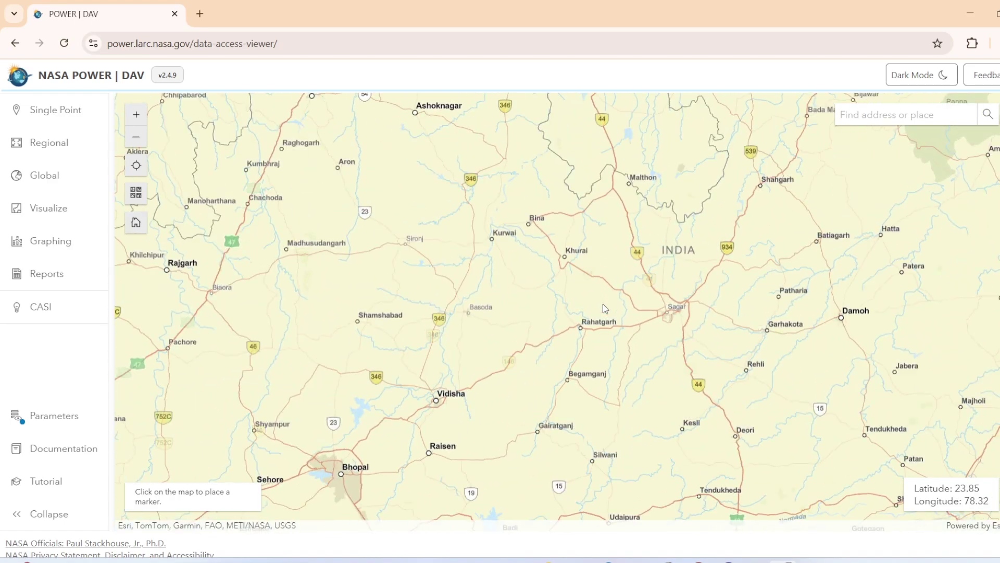
pyautogui.scroll(1, 518, 384)
pyautogui.scroll(-1, 469, 384)
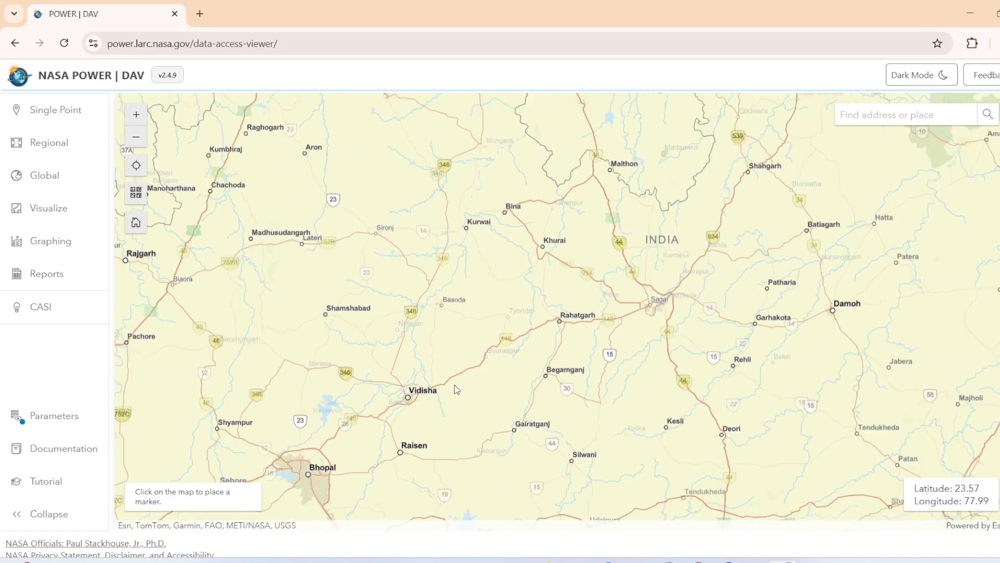
pyautogui.moveTo(453, 383); pyautogui.dragTo(502, 323)
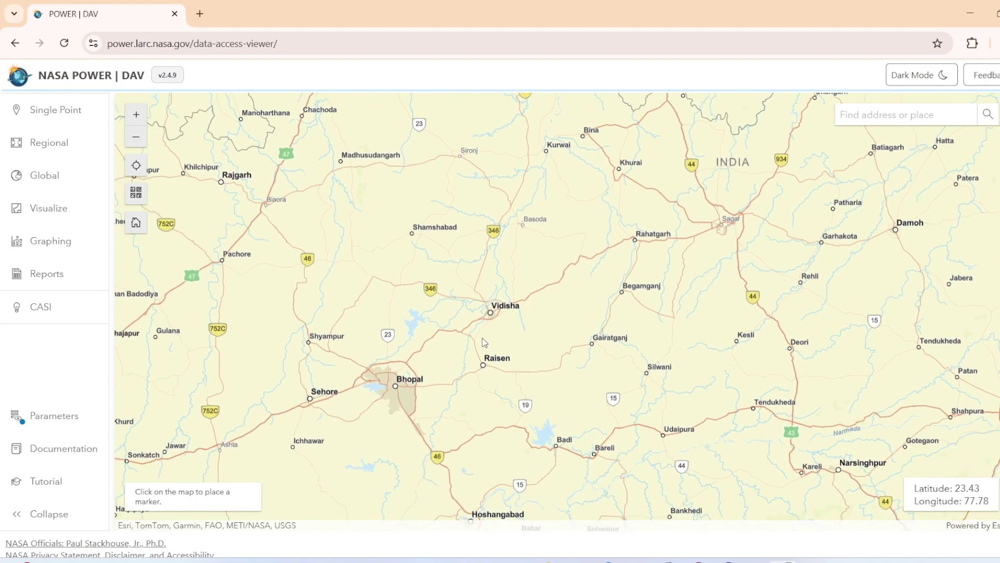
pyautogui.scroll(2, 493, 308)
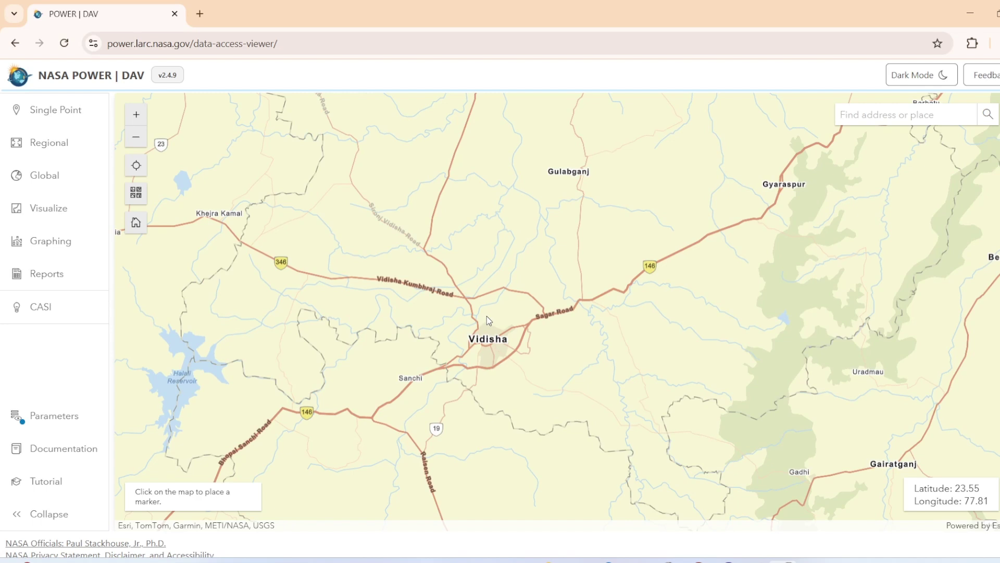
pyautogui.click(487, 315)
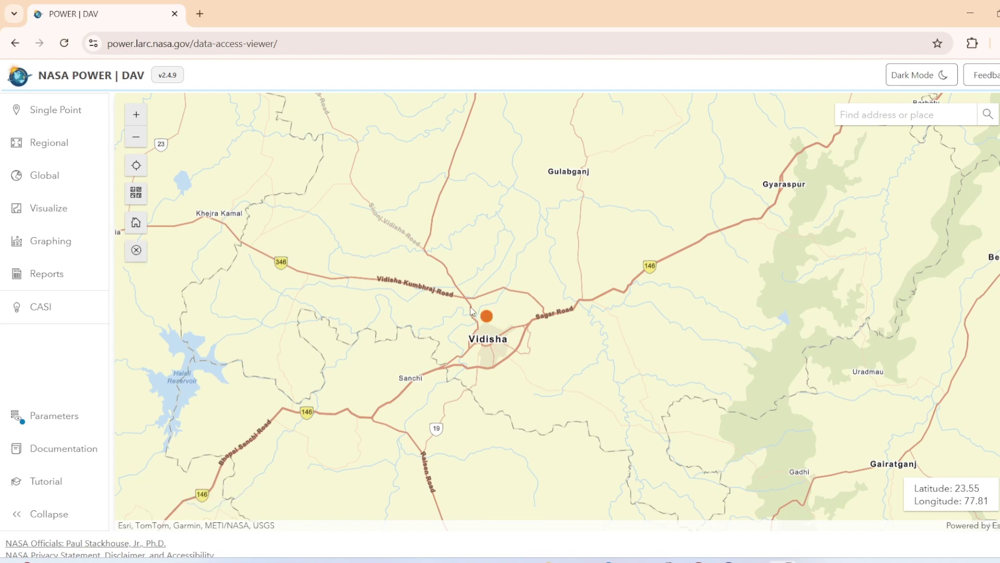
# Start a Single Point request for the Renewable Energy community at the Daily temporal level.
pyautogui.click(67, 123)
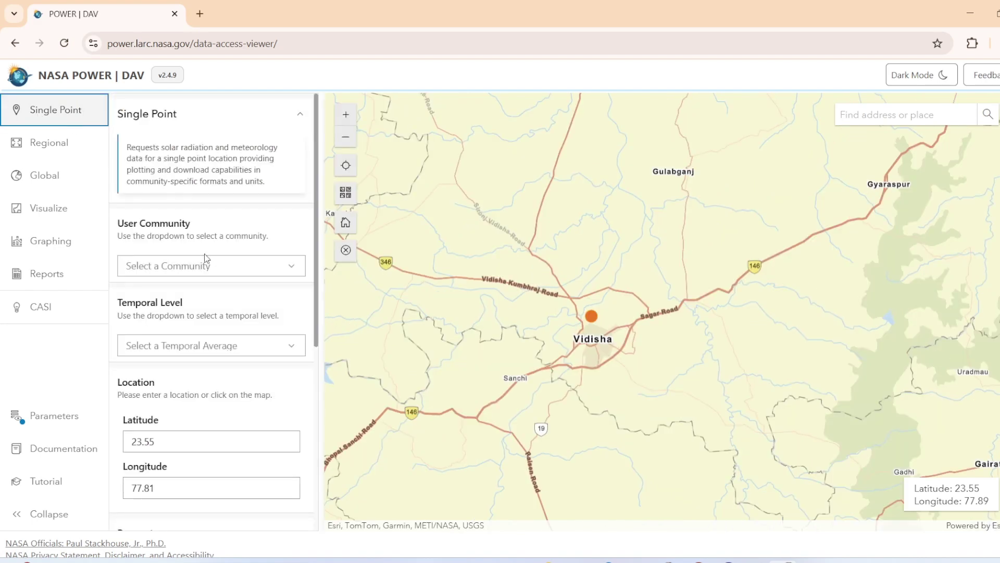
pyautogui.click(294, 265)
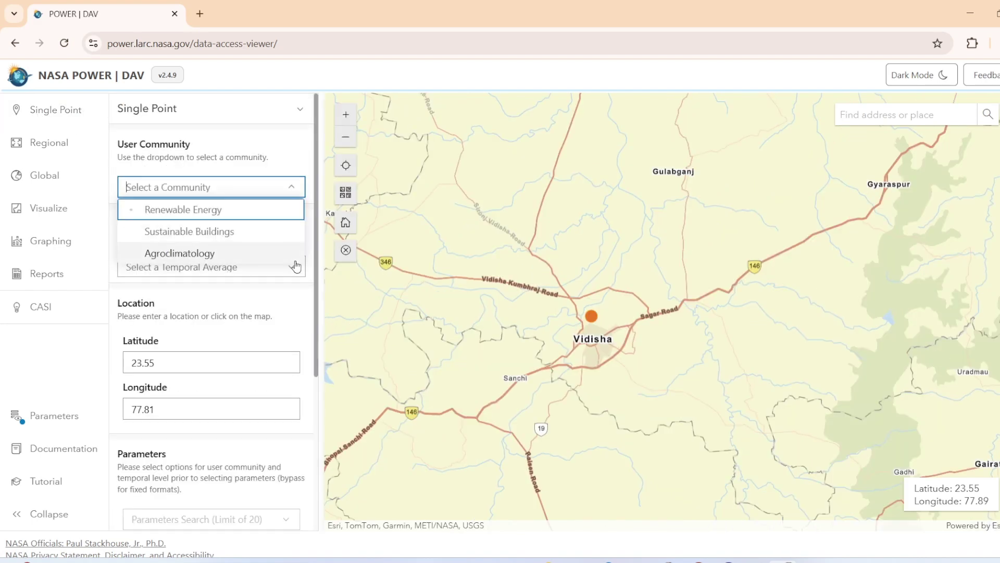
pyautogui.click(201, 211)
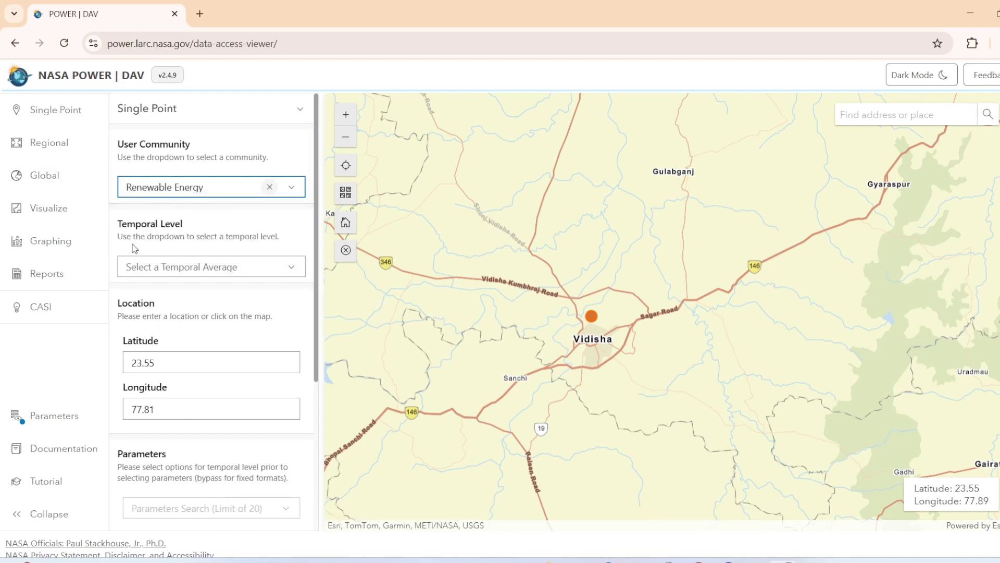
pyautogui.click(292, 268)
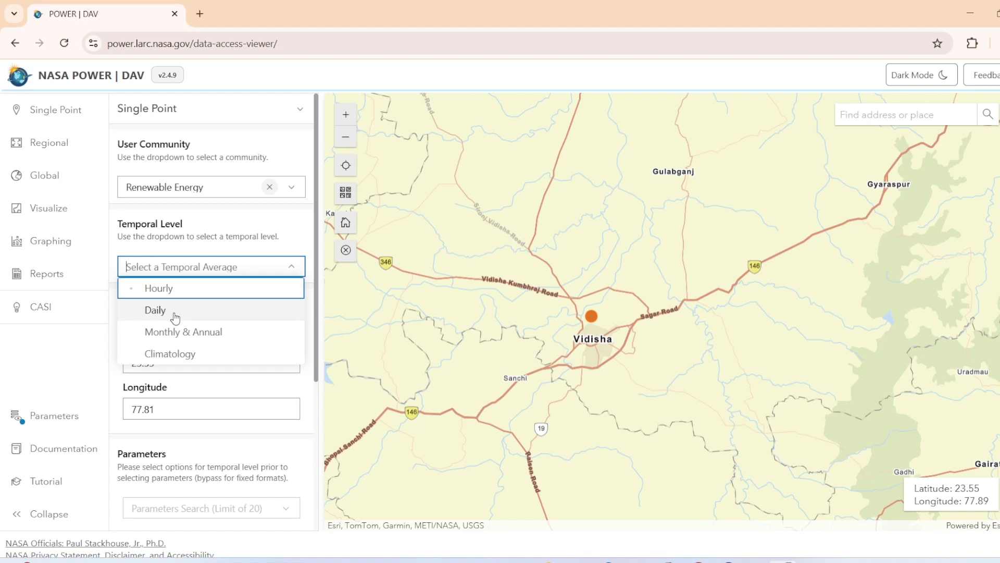
pyautogui.click(178, 311)
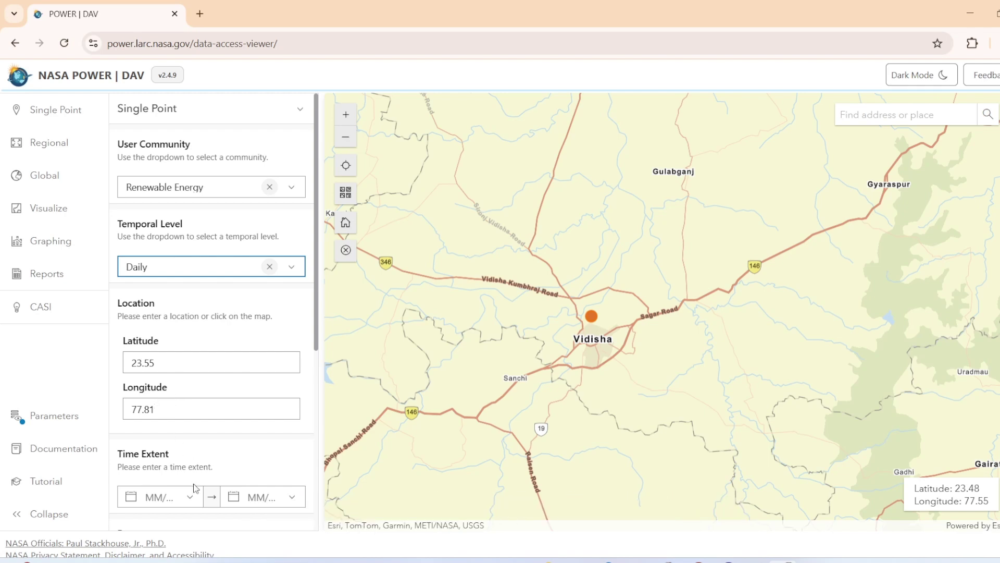
# Set the time extent start date to March 1, 2024.
pyautogui.click(195, 500)
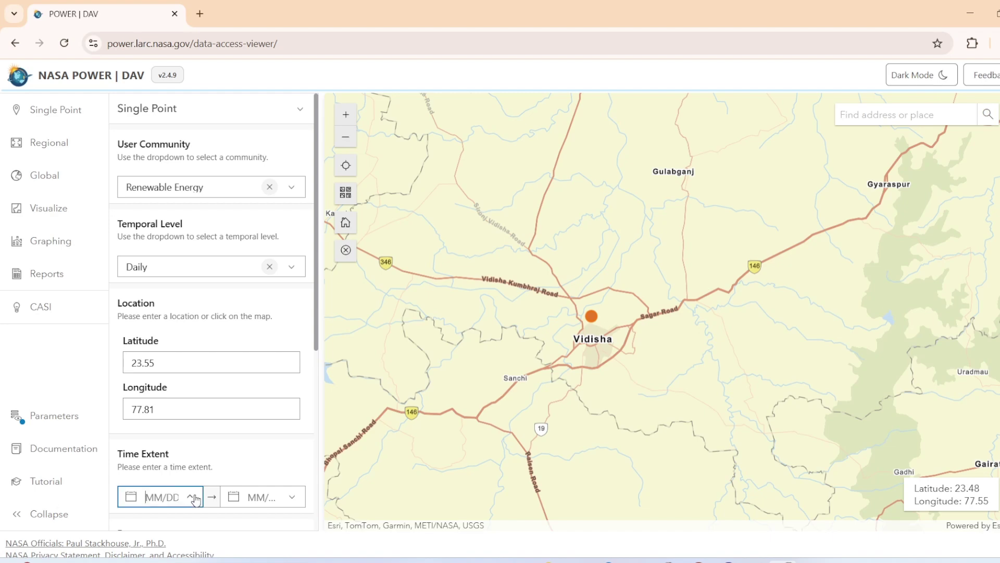
pyautogui.scroll(-1, 279, 440)
pyautogui.scroll(-1, 281, 439)
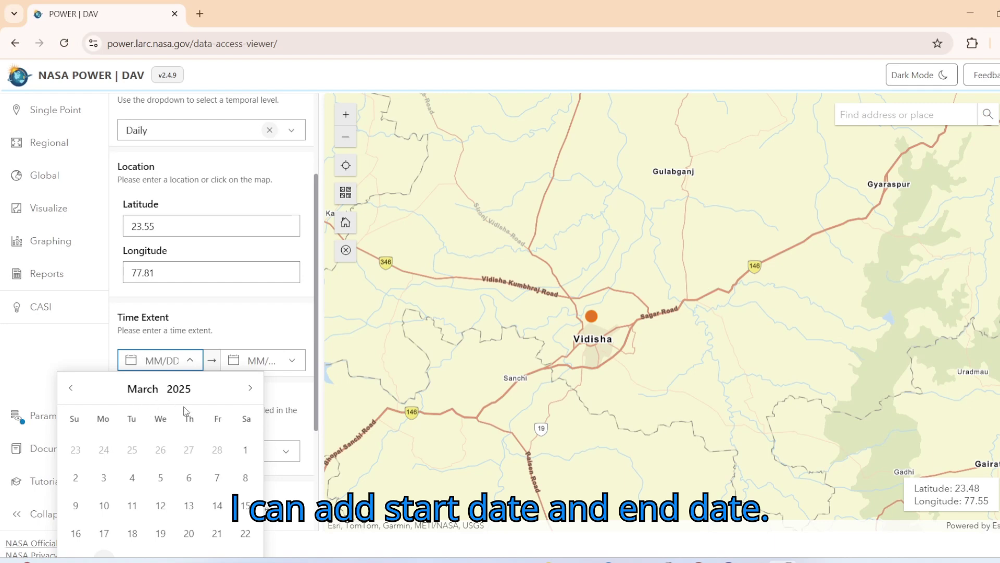
pyautogui.click(71, 387)
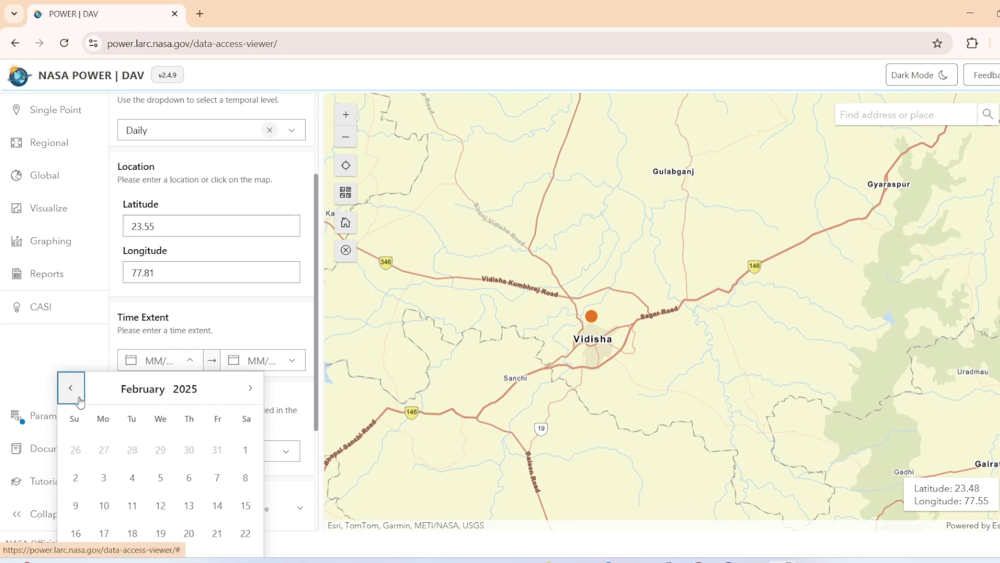
pyautogui.click(71, 387)
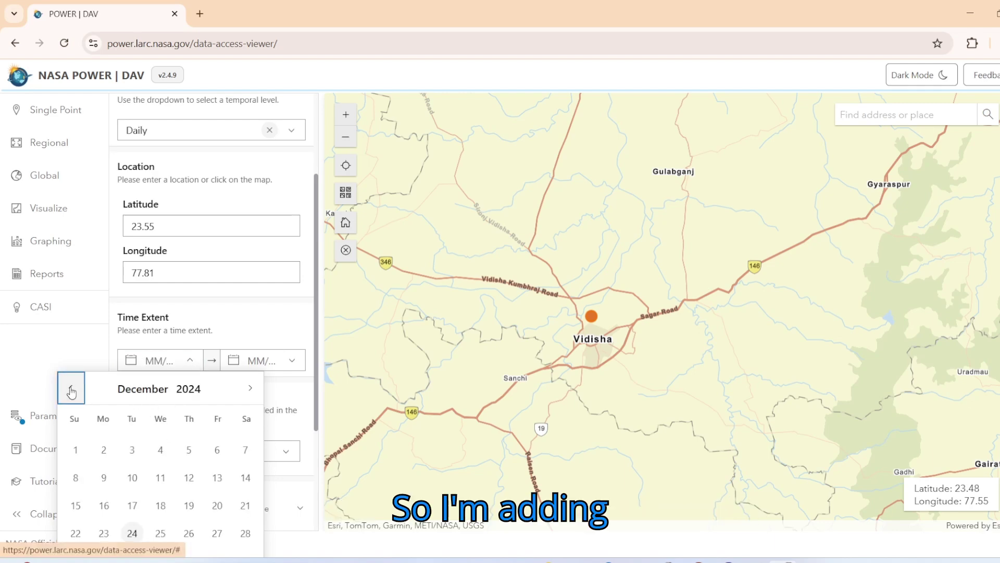
pyautogui.click(70, 388)
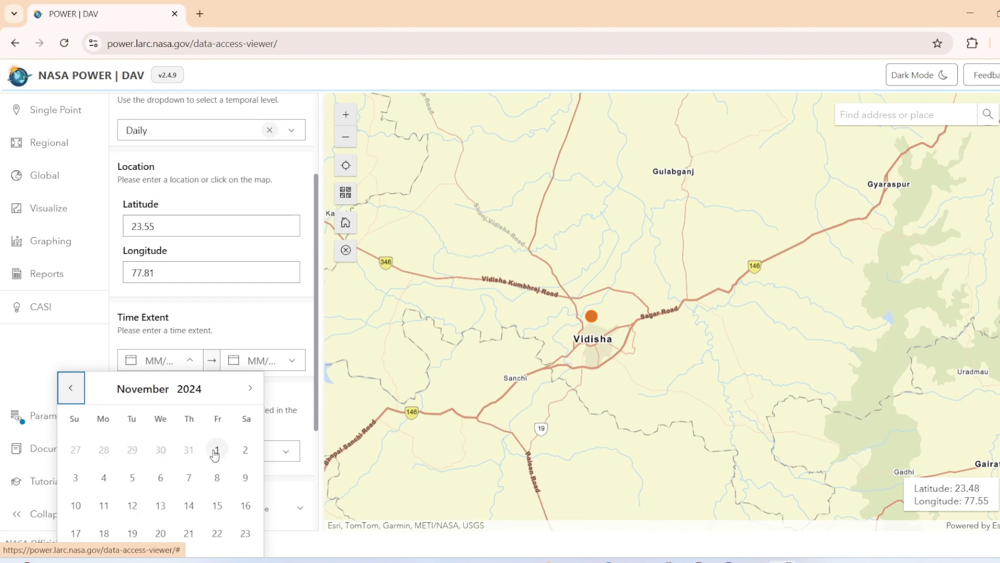
pyautogui.click(71, 388)
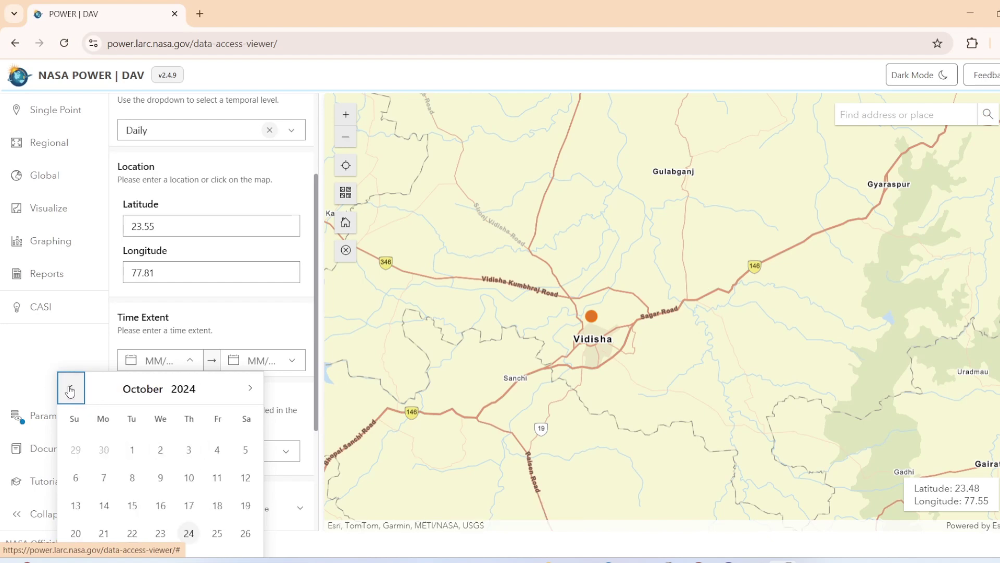
pyautogui.click(71, 388)
pyautogui.click(70, 387)
pyautogui.click(70, 388)
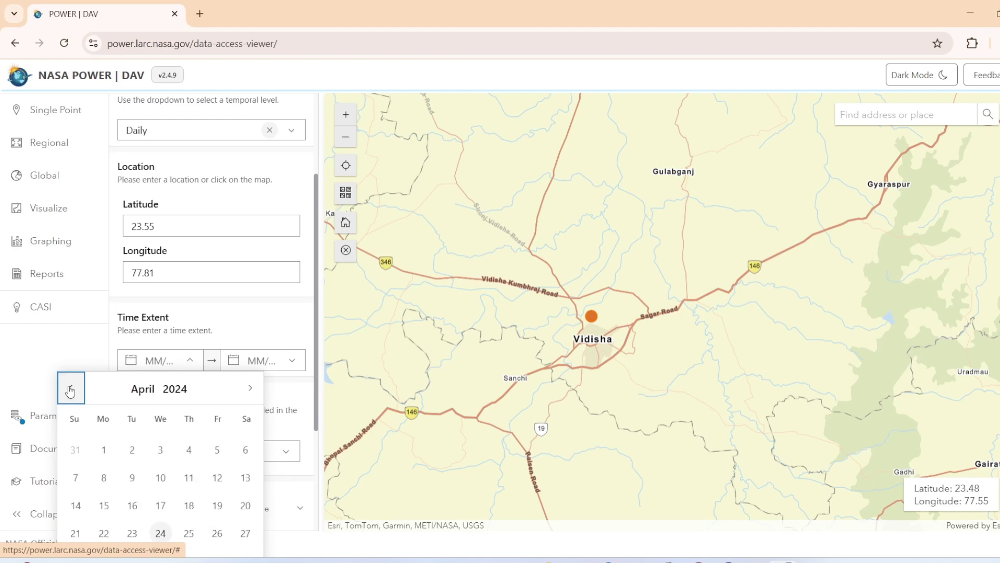
pyautogui.click(70, 391)
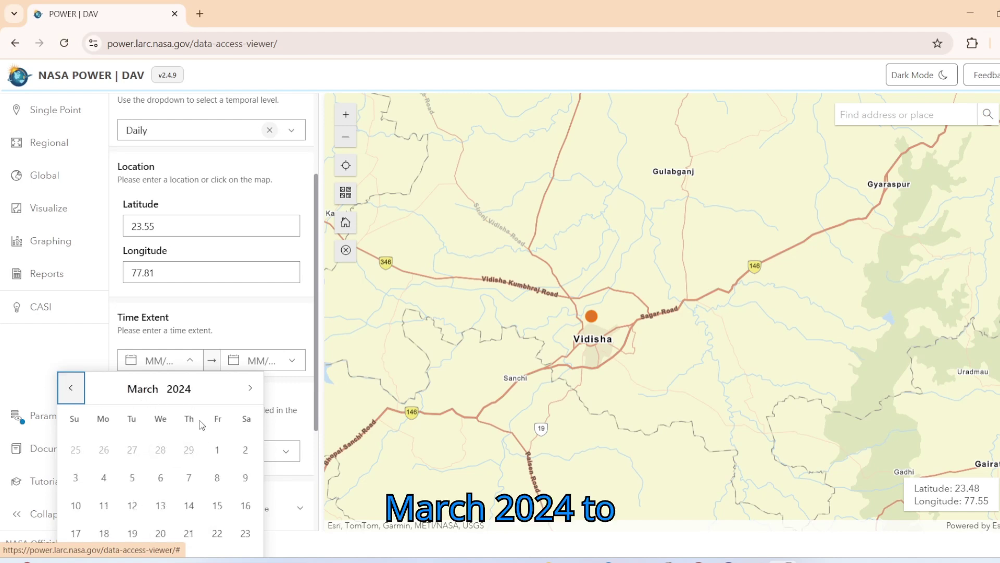
pyautogui.click(214, 449)
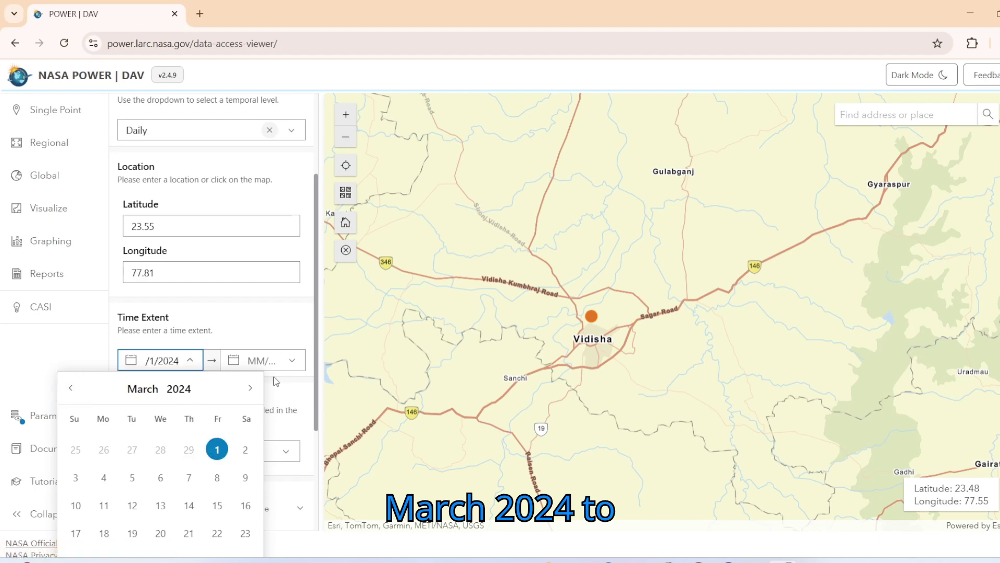
# Set the time extent end date to March 20, 2025.
pyautogui.click(298, 361)
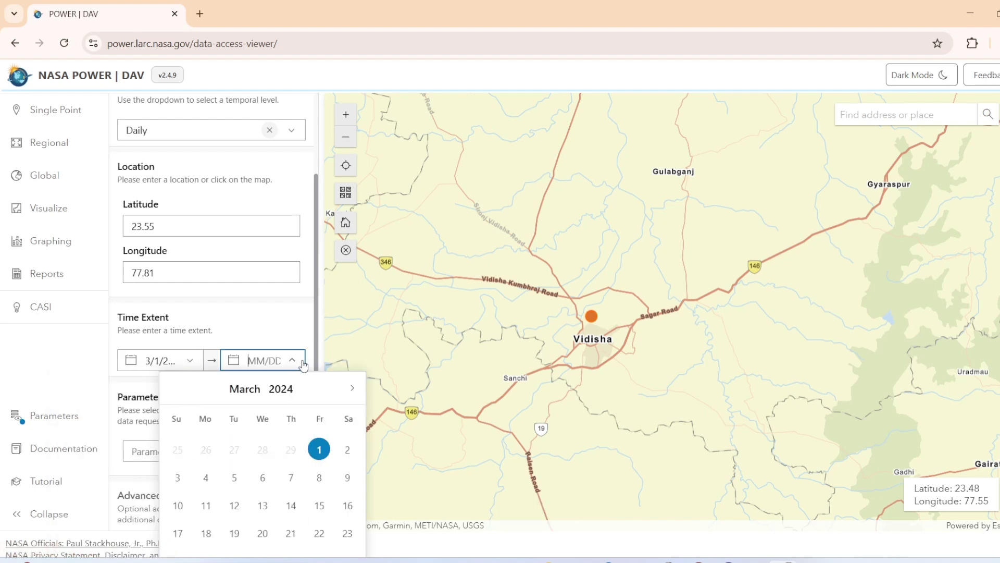
pyautogui.click(302, 363)
pyautogui.click(295, 363)
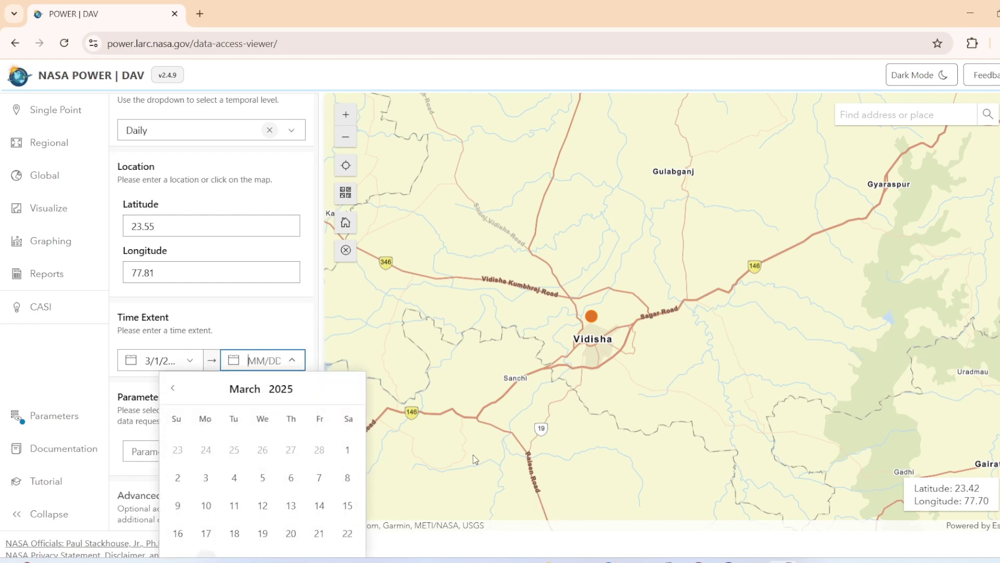
pyautogui.click(290, 533)
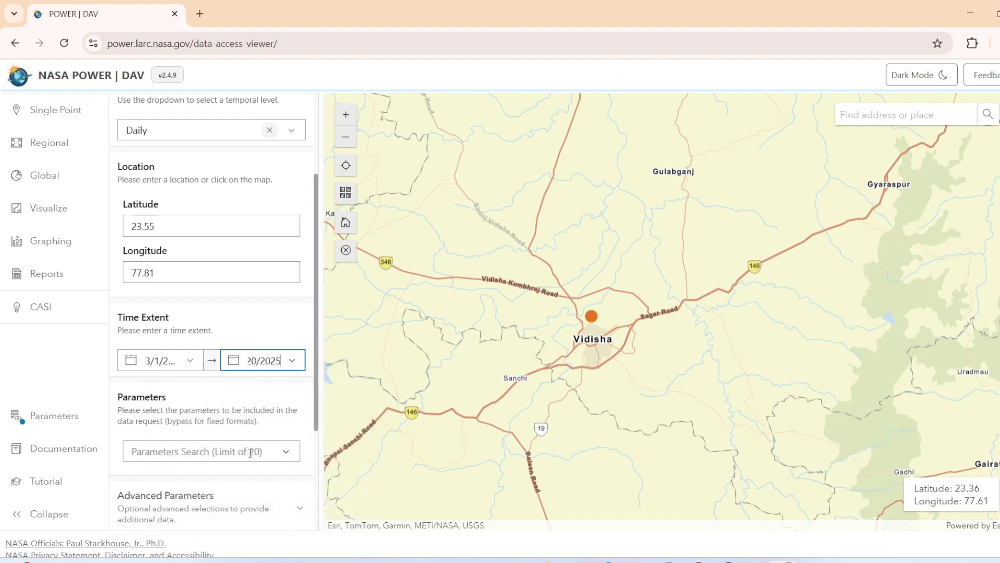
# Add Temperature at 2 Meters and Precipitation as the request parameters.
pyautogui.click(287, 453)
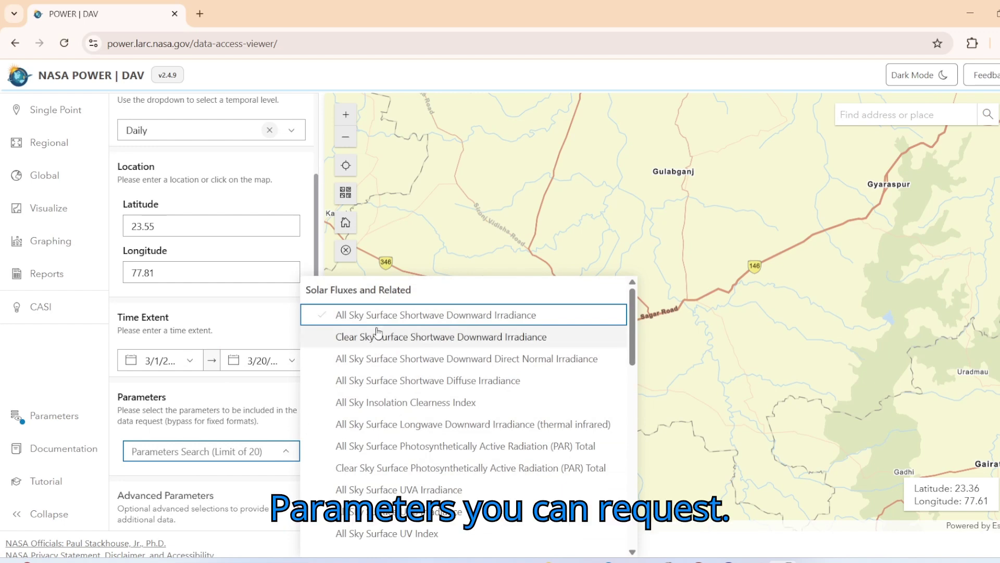
pyautogui.scroll(-1, 395, 381)
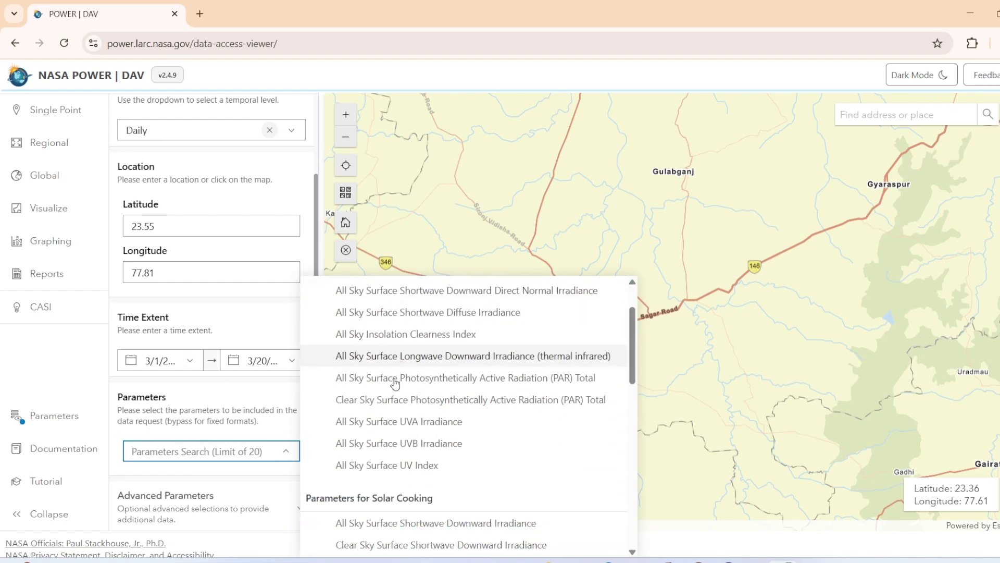
pyautogui.scroll(-1, 388, 410)
pyautogui.scroll(-1, 352, 458)
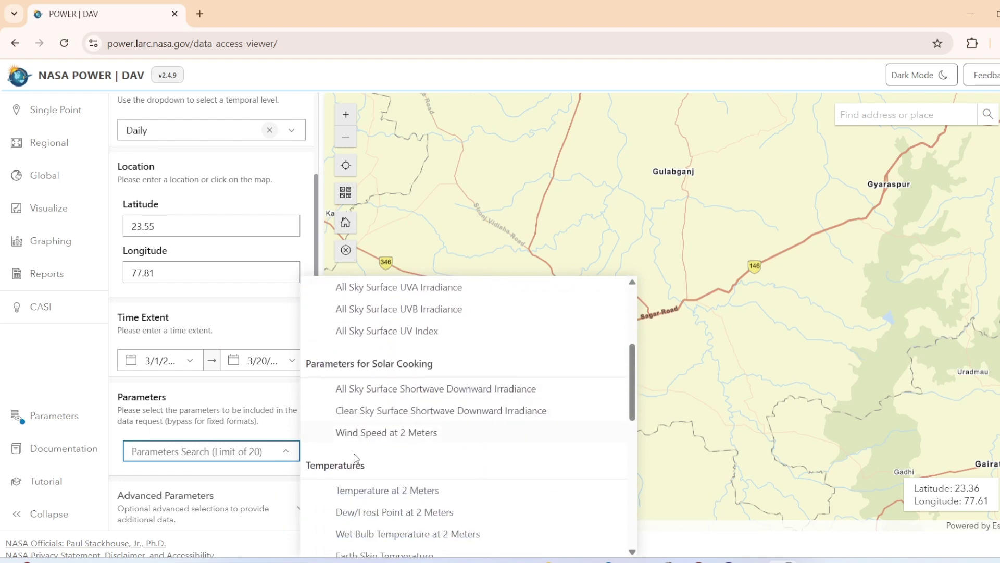
pyautogui.scroll(-1, 356, 459)
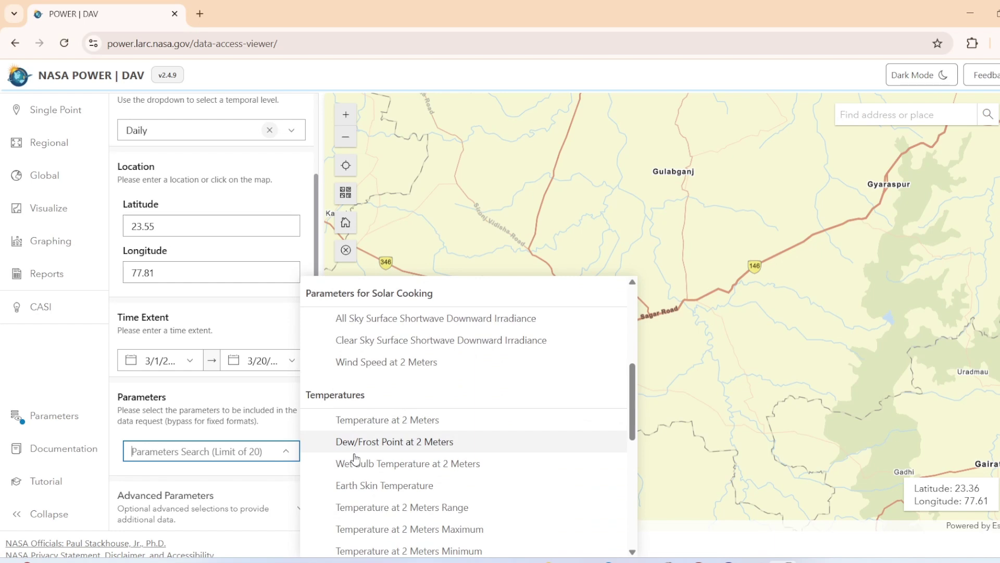
pyautogui.click(448, 425)
pyautogui.scroll(-1, 447, 422)
pyautogui.scroll(-1, 444, 453)
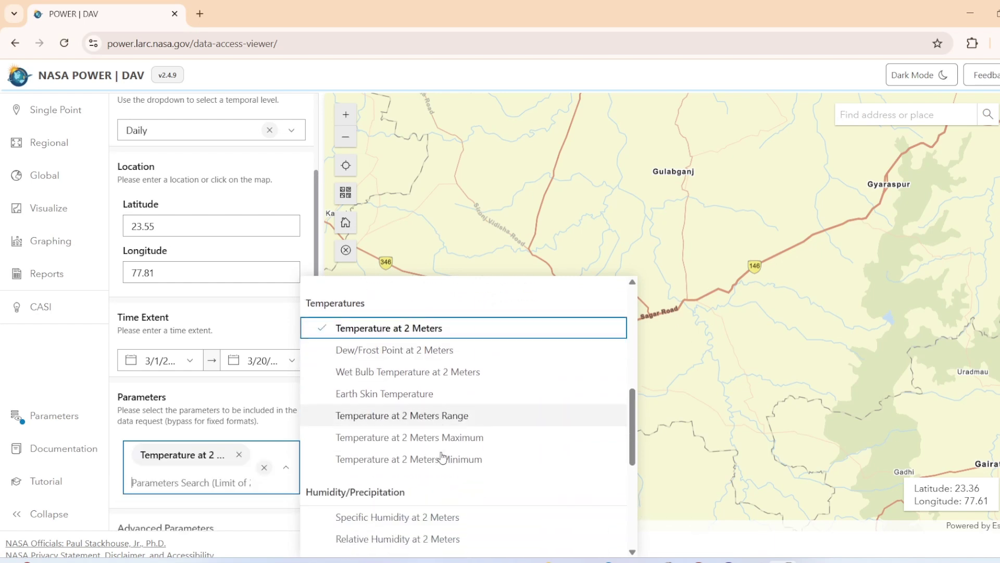
pyautogui.scroll(-2, 391, 437)
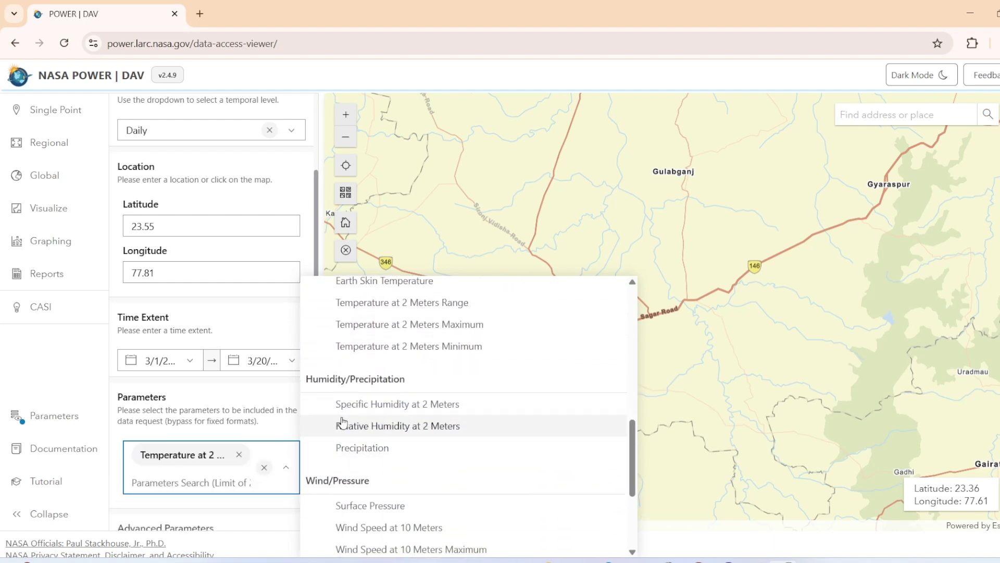
pyautogui.click(362, 448)
pyautogui.scroll(-2, 364, 457)
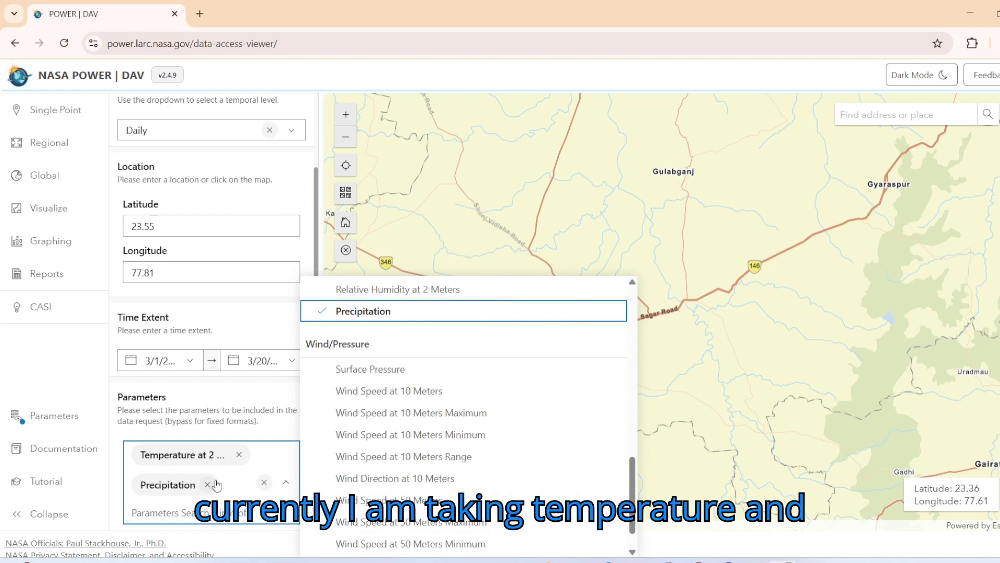
pyautogui.click(281, 317)
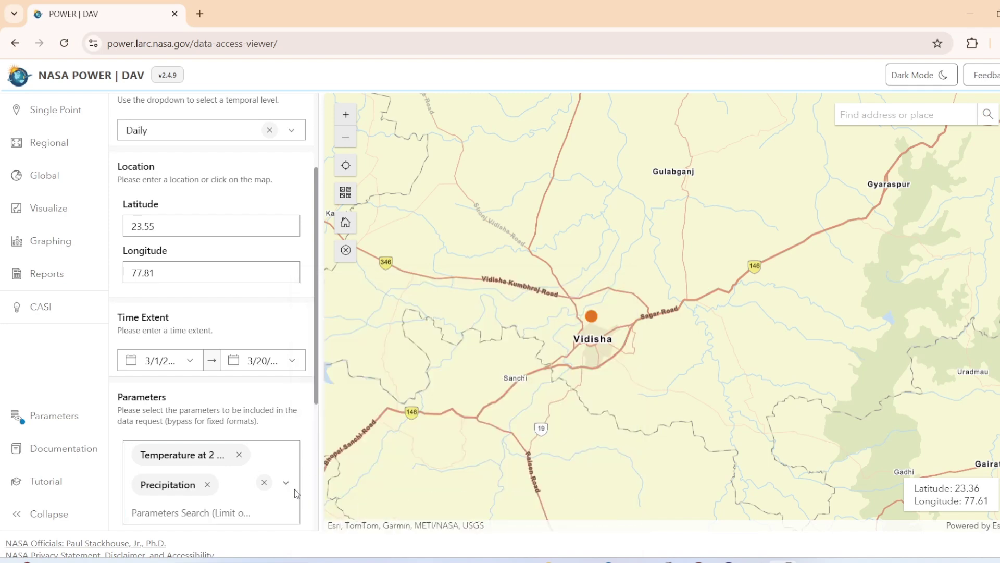
pyautogui.scroll(-2, 294, 488)
pyautogui.scroll(-3, 294, 488)
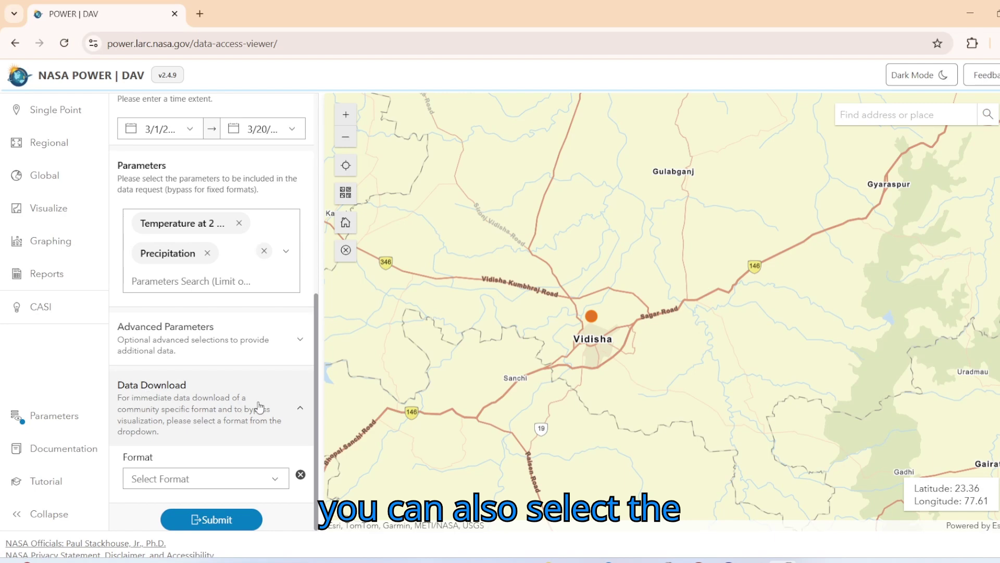
# Choose CSV as the download format and submit the daily request.
pyautogui.click(275, 478)
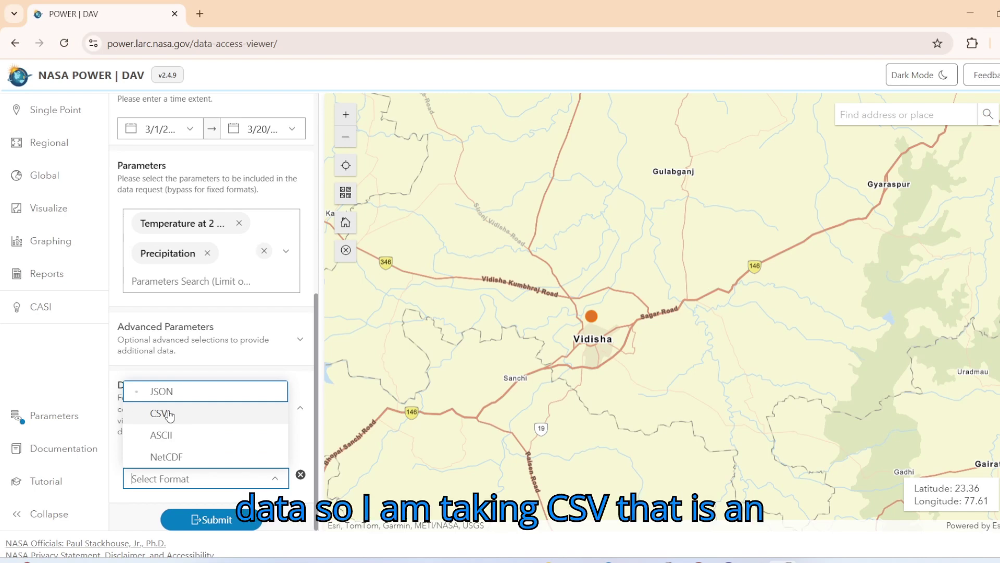
pyautogui.click(170, 415)
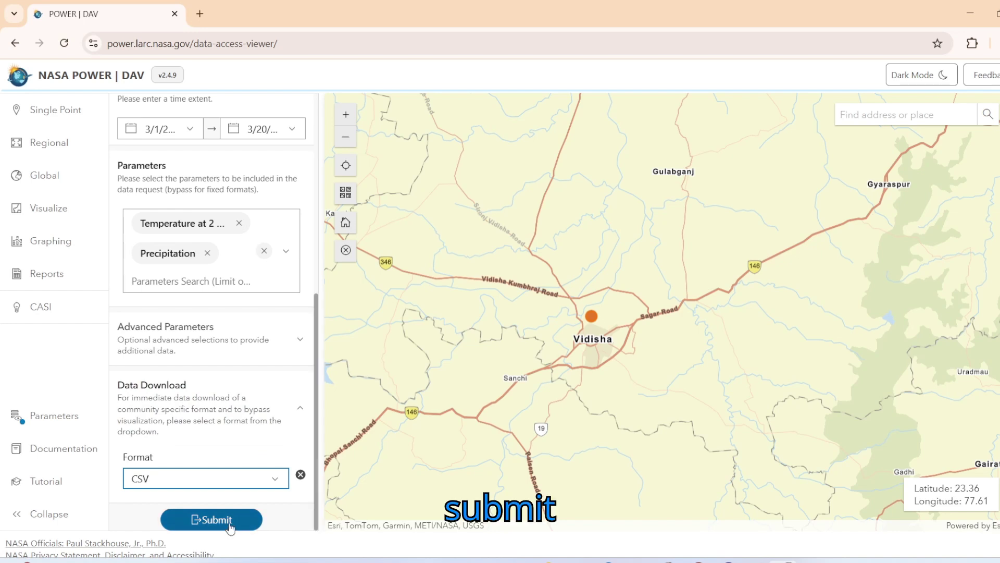
pyautogui.click(230, 528)
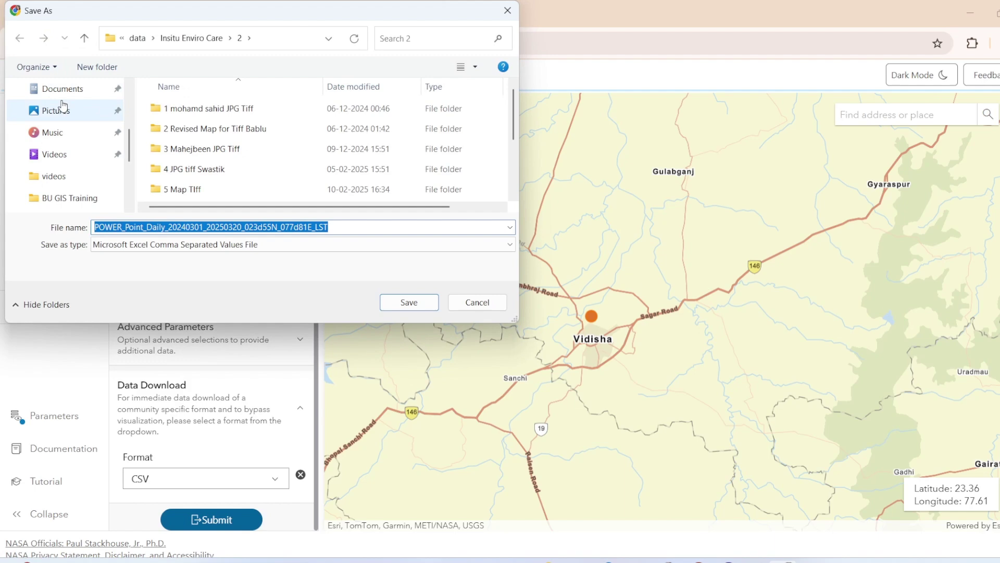
pyautogui.scroll(3, 121, 142)
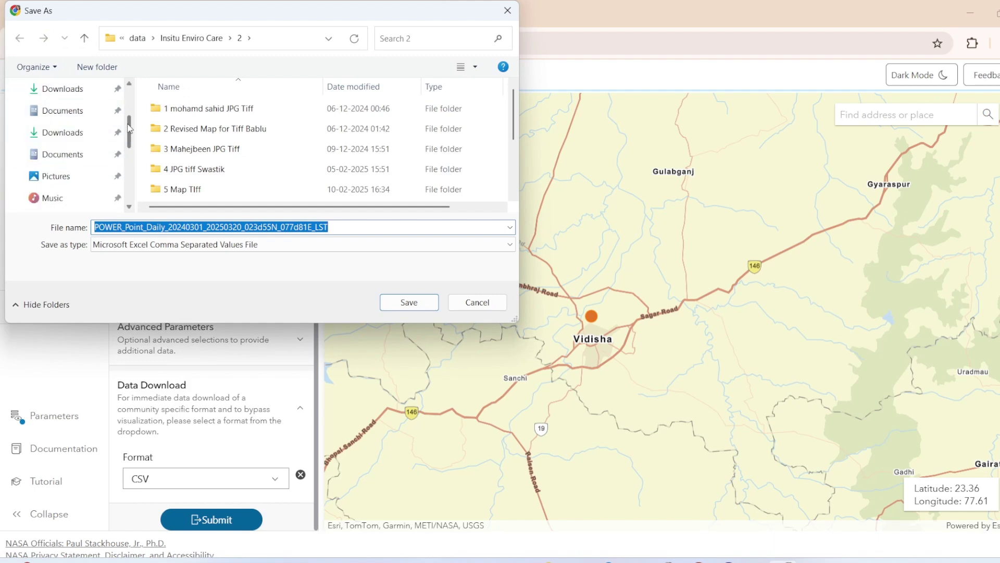
# Save the daily POWER CSV file to the Desktop.
pyautogui.click(82, 180)
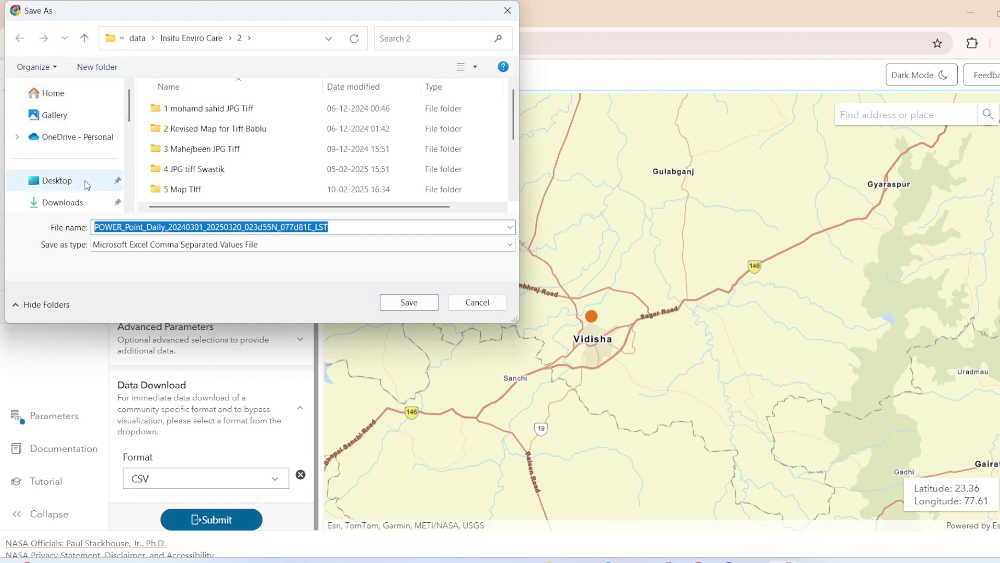
pyautogui.click(395, 306)
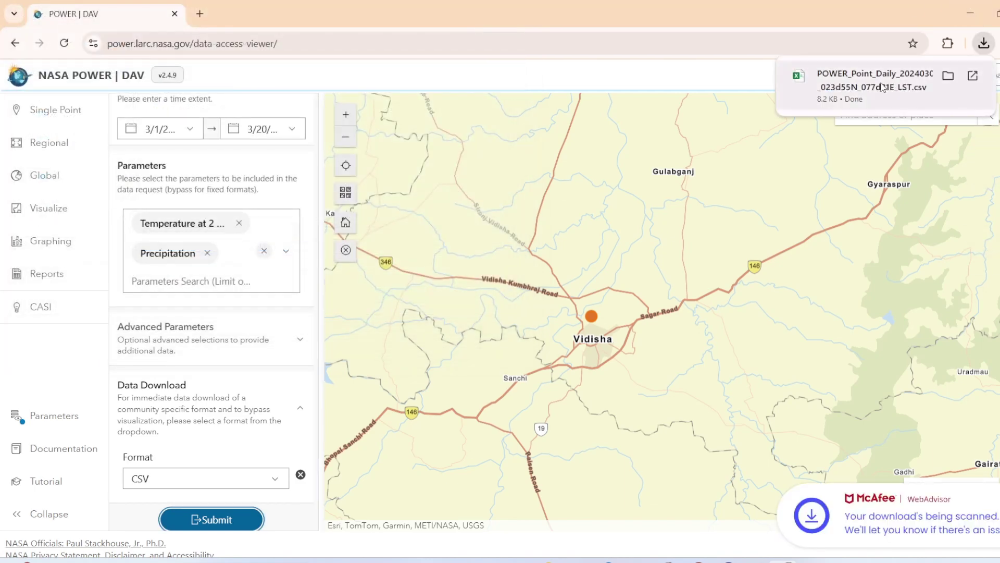
# Show the downloaded daily CSV in its Desktop folder.
pyautogui.rightClick(883, 87)
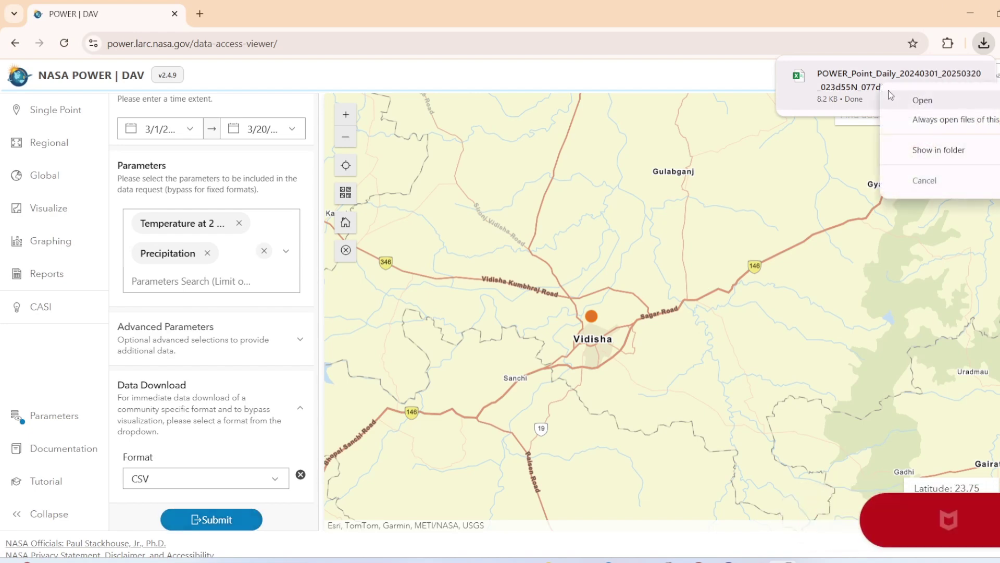
pyautogui.click(900, 151)
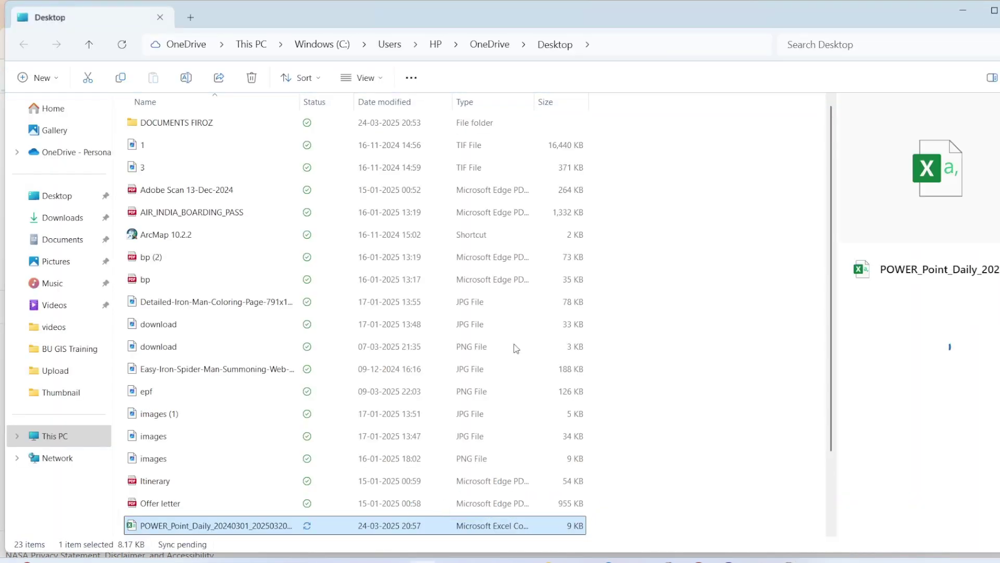
# Open the downloaded daily Vidisha POWER CSV in Excel.
pyautogui.doubleClick(243, 532)
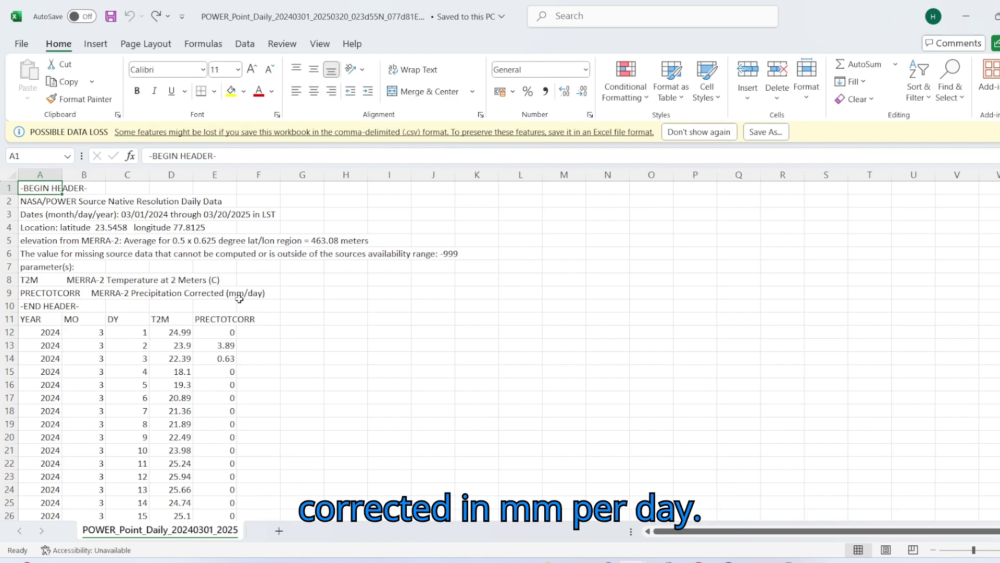
pyautogui.scroll(-1, 192, 365)
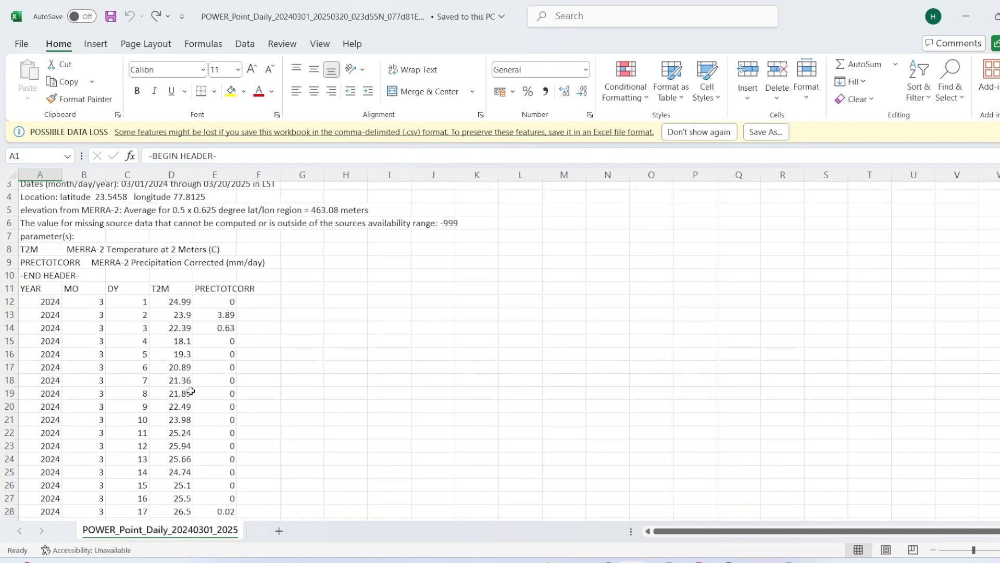
pyautogui.scroll(-4, 190, 386)
pyautogui.scroll(-5, 188, 394)
pyautogui.scroll(-6, 188, 394)
pyautogui.scroll(-5, 185, 396)
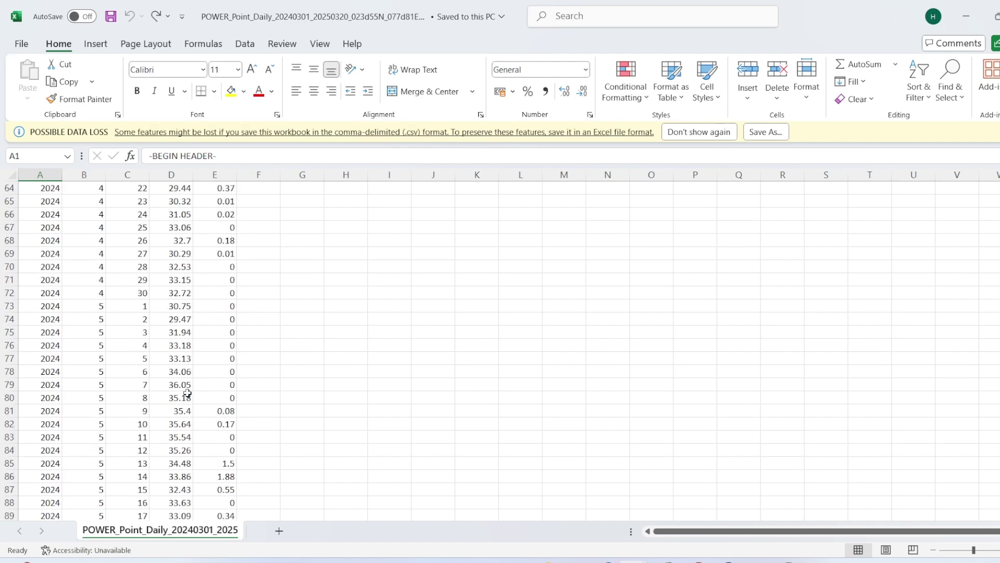
pyautogui.scroll(-3, 185, 396)
pyautogui.scroll(-6, 182, 400)
pyautogui.scroll(8, 182, 401)
pyautogui.scroll(7, 179, 399)
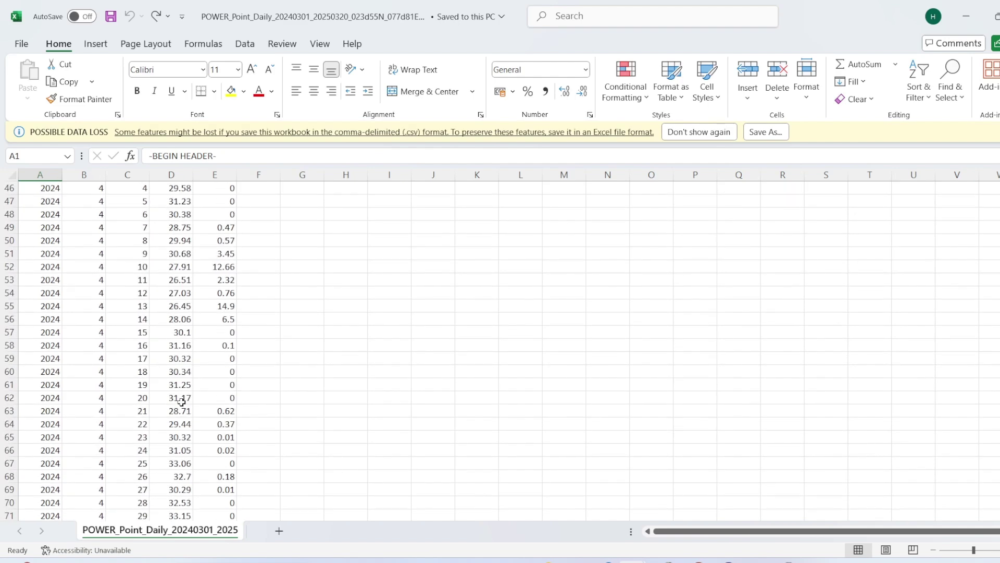
pyautogui.scroll(15, 179, 401)
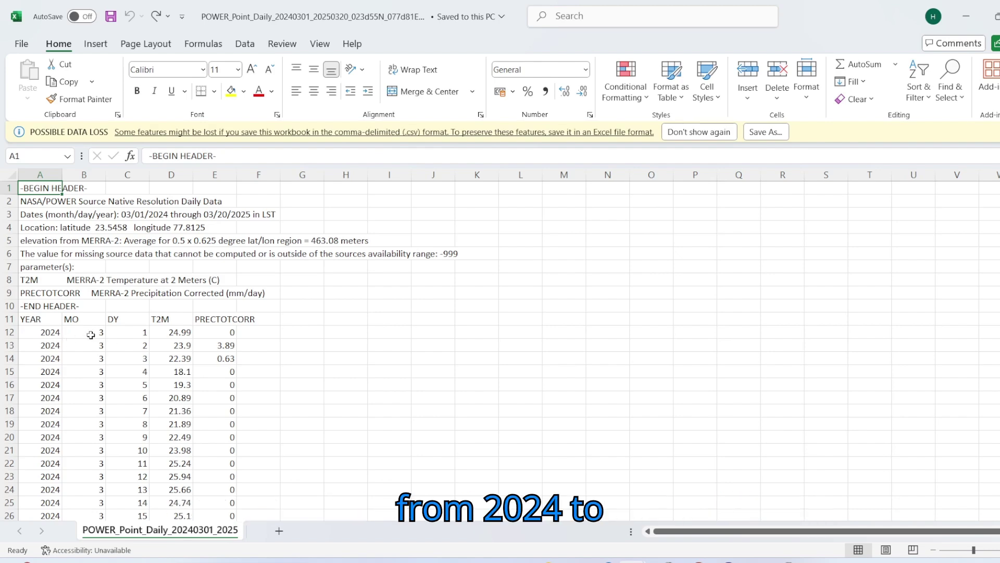
pyautogui.scroll(-5, 91, 335)
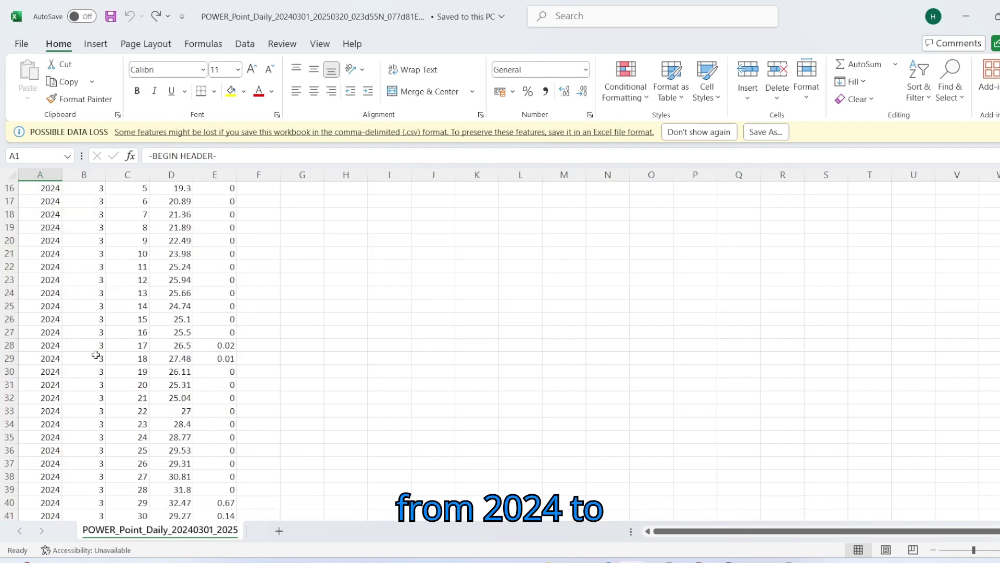
pyautogui.scroll(-7, 94, 352)
pyautogui.scroll(-9, 96, 355)
pyautogui.scroll(-9, 96, 365)
pyautogui.scroll(-7, 96, 364)
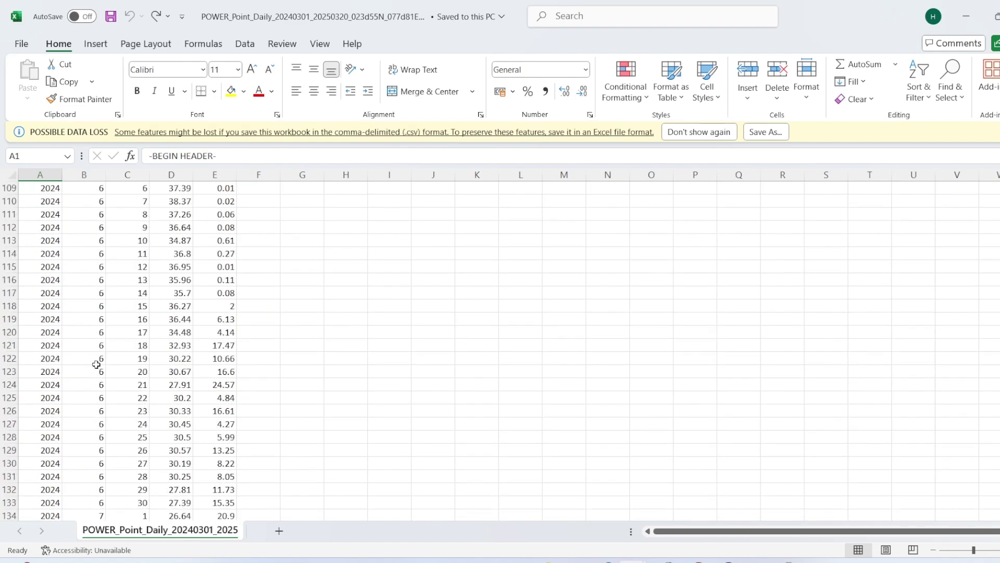
pyautogui.scroll(-12, 96, 364)
pyautogui.scroll(-9, 95, 366)
pyautogui.scroll(-7, 95, 371)
pyautogui.scroll(-9, 94, 371)
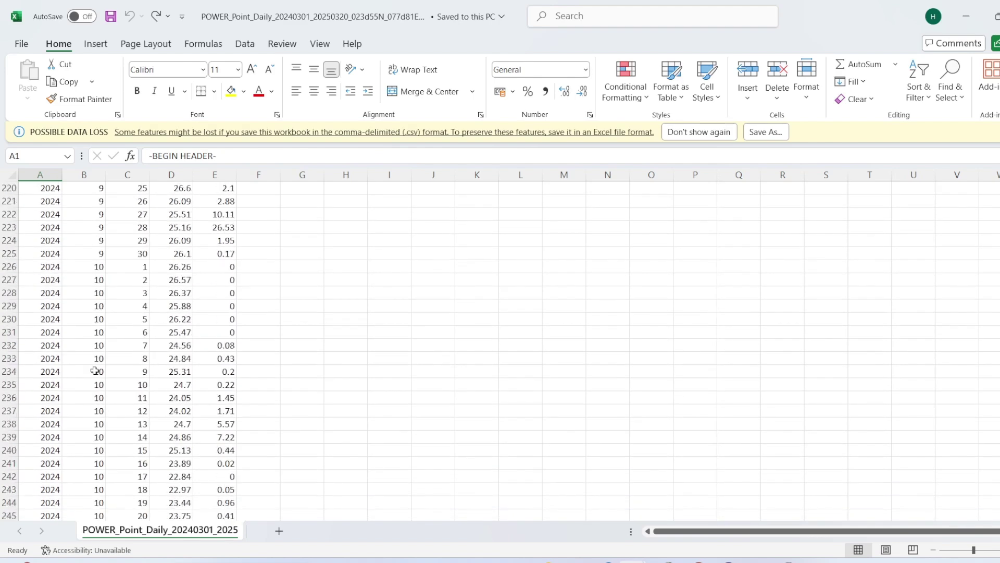
pyautogui.scroll(-8, 95, 371)
pyautogui.scroll(-6, 95, 371)
pyautogui.scroll(-12, 95, 370)
pyautogui.scroll(-8, 95, 371)
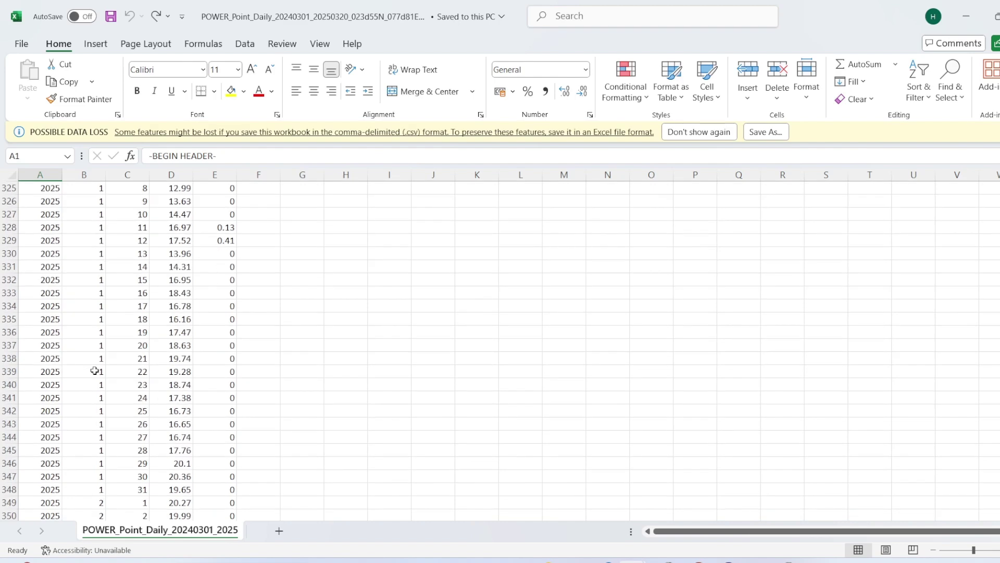
pyautogui.scroll(-7, 95, 371)
pyautogui.scroll(-7, 94, 371)
pyautogui.scroll(-6, 95, 371)
pyautogui.scroll(1, 95, 370)
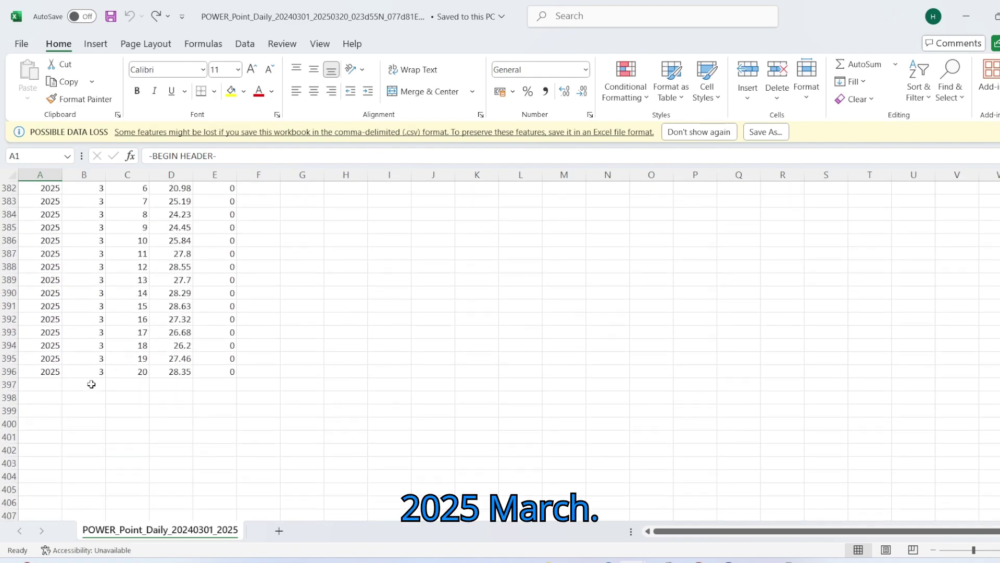
pyautogui.scroll(6, 123, 368)
pyautogui.scroll(8, 123, 369)
pyautogui.scroll(7, 124, 370)
pyautogui.scroll(11, 123, 369)
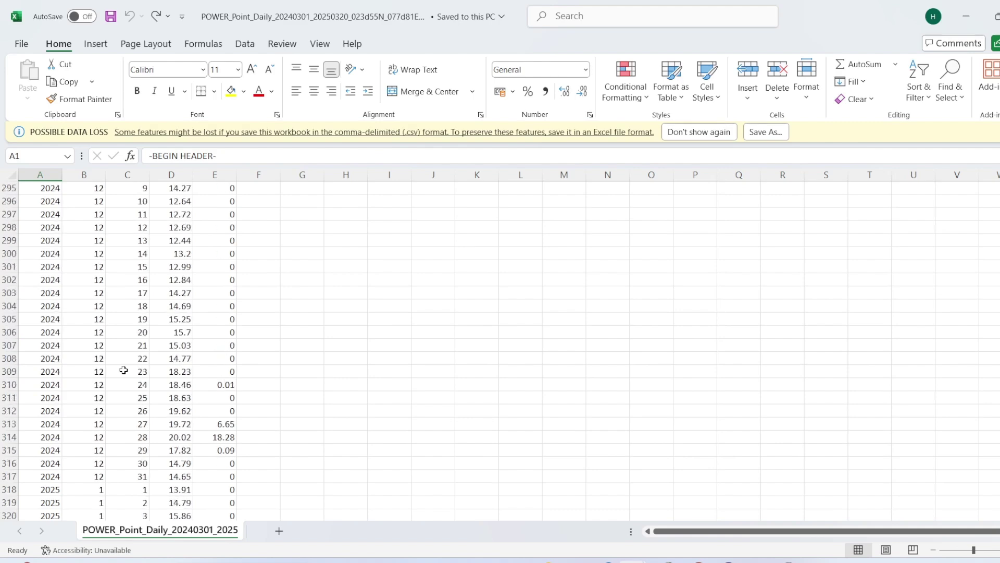
pyautogui.scroll(10, 124, 369)
pyautogui.scroll(8, 123, 370)
pyautogui.scroll(8, 124, 370)
pyautogui.scroll(9, 124, 370)
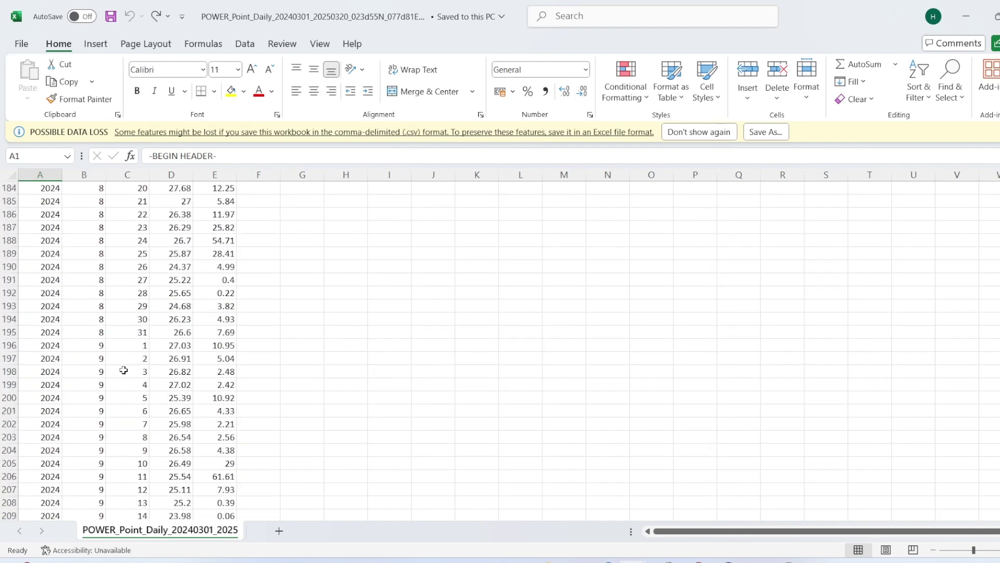
pyautogui.scroll(9, 124, 370)
pyautogui.scroll(9, 124, 370)
pyautogui.scroll(9, 124, 370)
pyautogui.scroll(7, 123, 370)
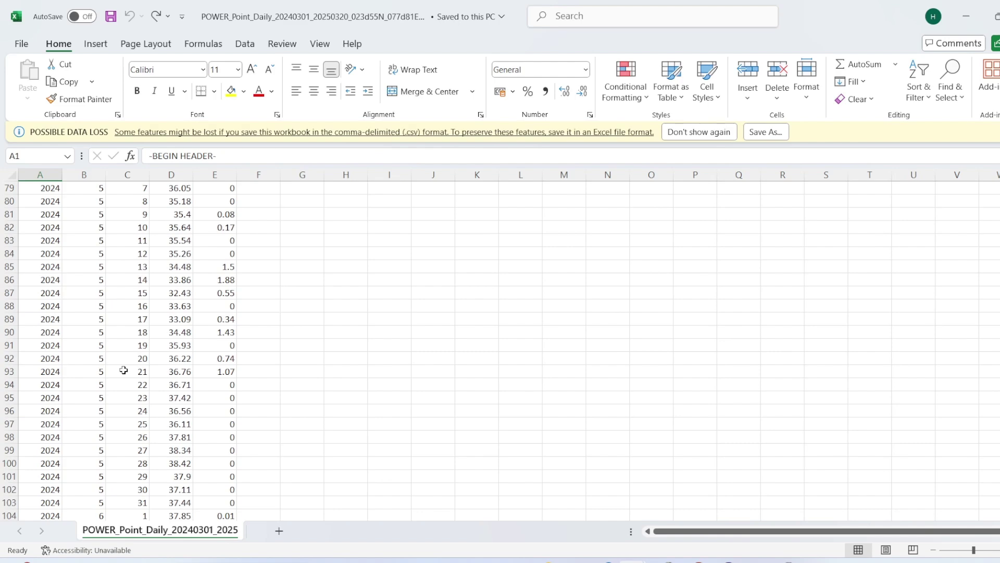
pyautogui.scroll(7, 124, 370)
pyautogui.scroll(7, 171, 331)
pyautogui.scroll(12, 171, 331)
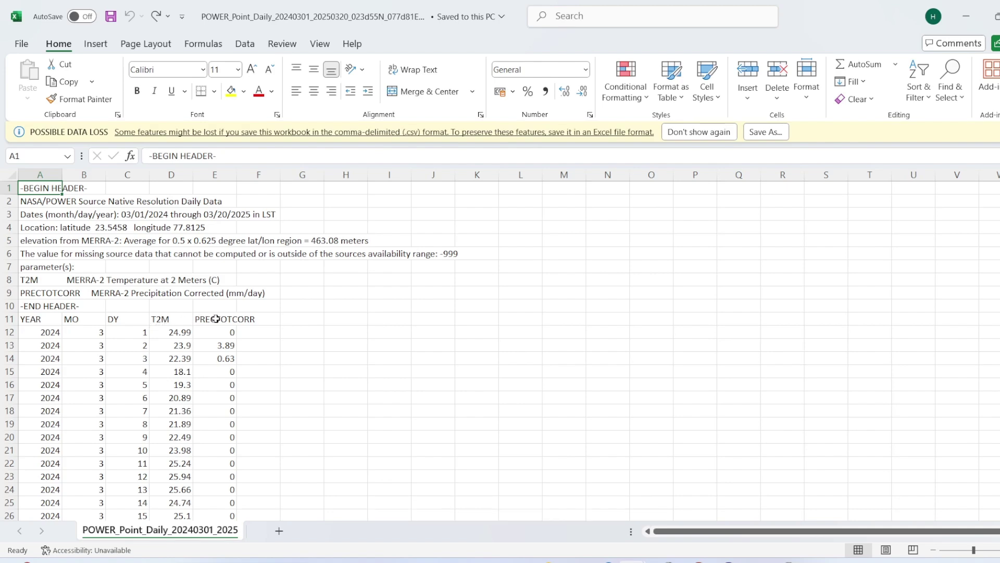
pyautogui.scroll(-3, 203, 362)
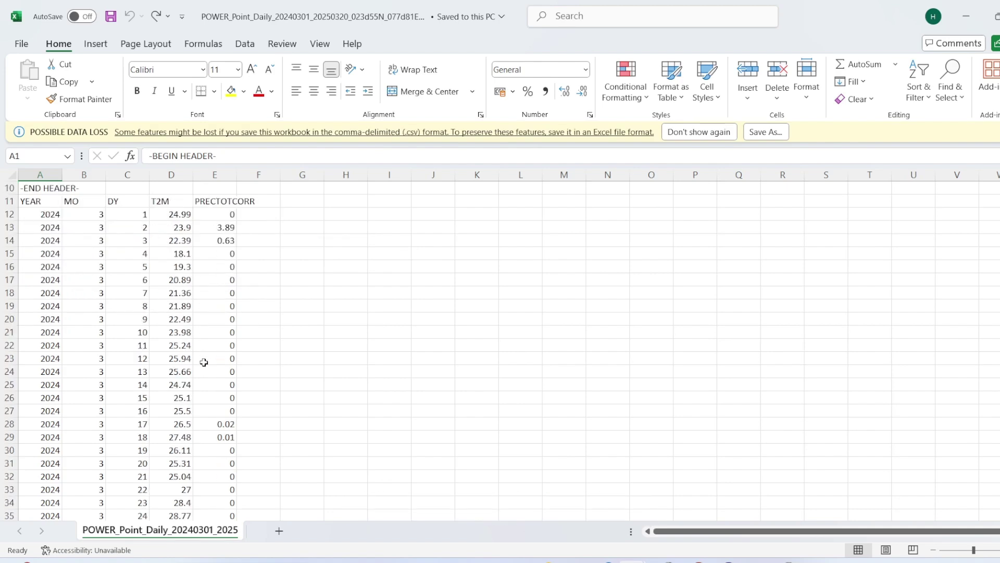
pyautogui.scroll(-4, 203, 362)
pyautogui.scroll(6, 203, 364)
pyautogui.scroll(1, 203, 364)
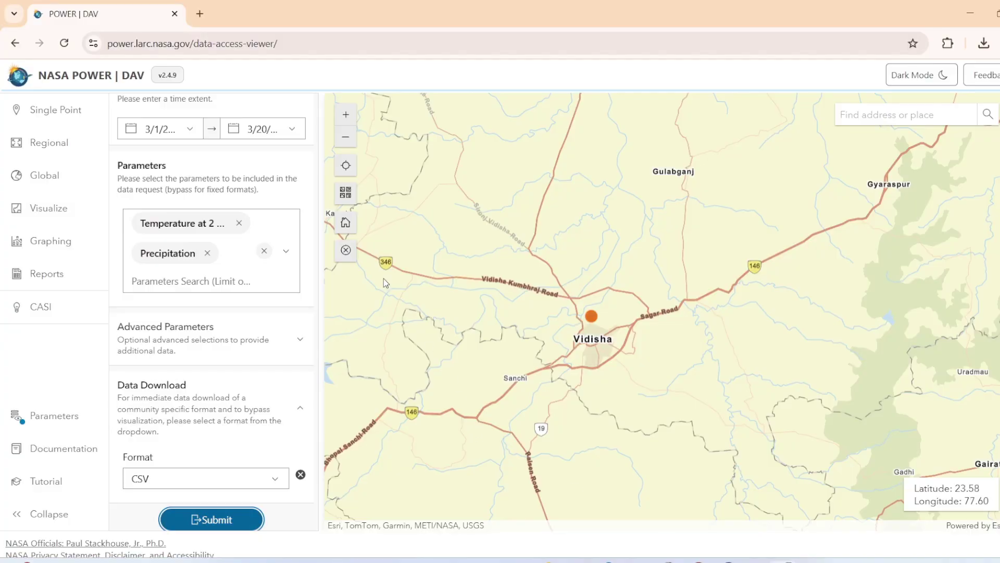
pyautogui.scroll(3, 236, 258)
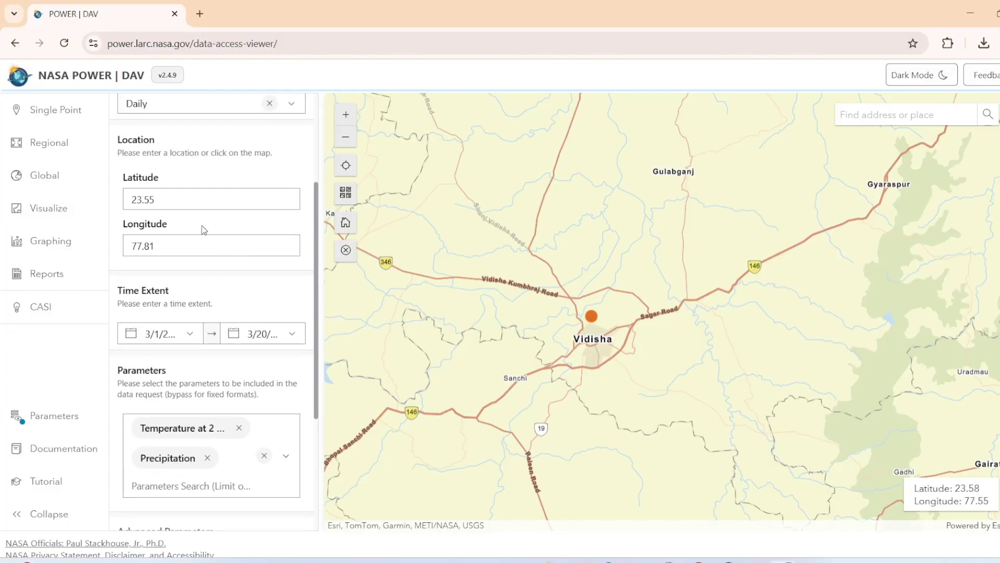
pyautogui.scroll(3, 202, 225)
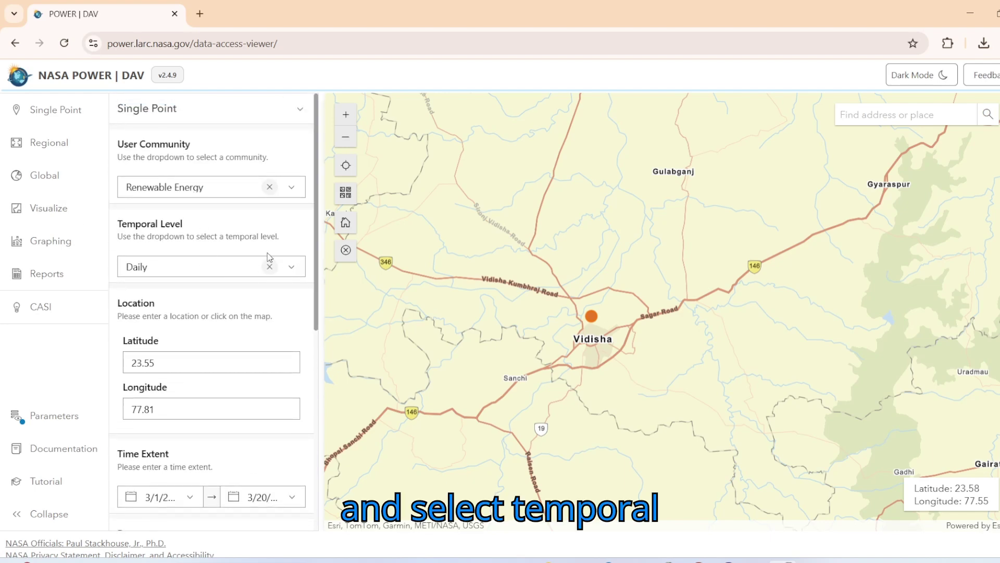
# Switch the Vidisha request to Monthly & Annual data spanning 1981 to 2022.
pyautogui.click(301, 268)
pyautogui.click(298, 270)
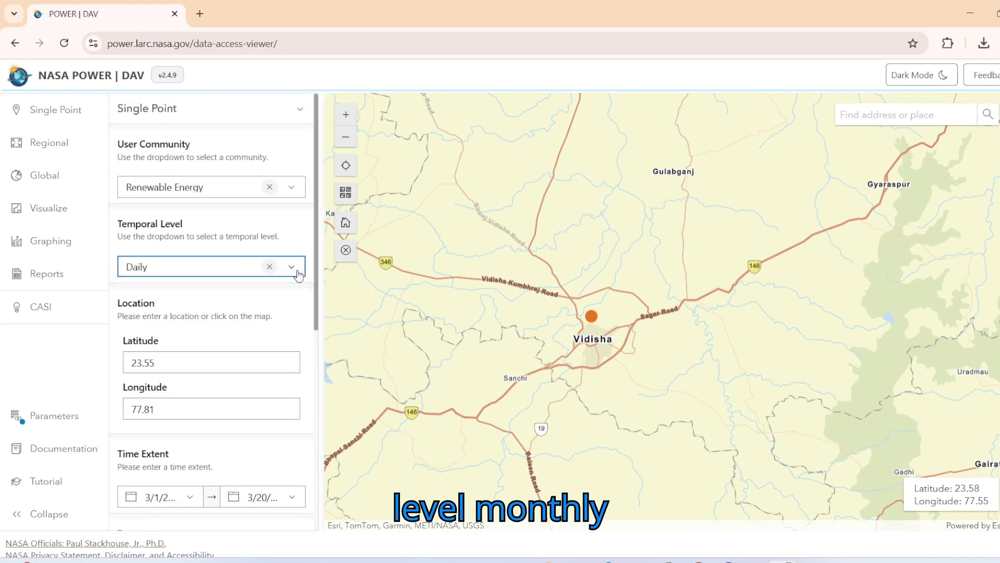
pyautogui.click(179, 334)
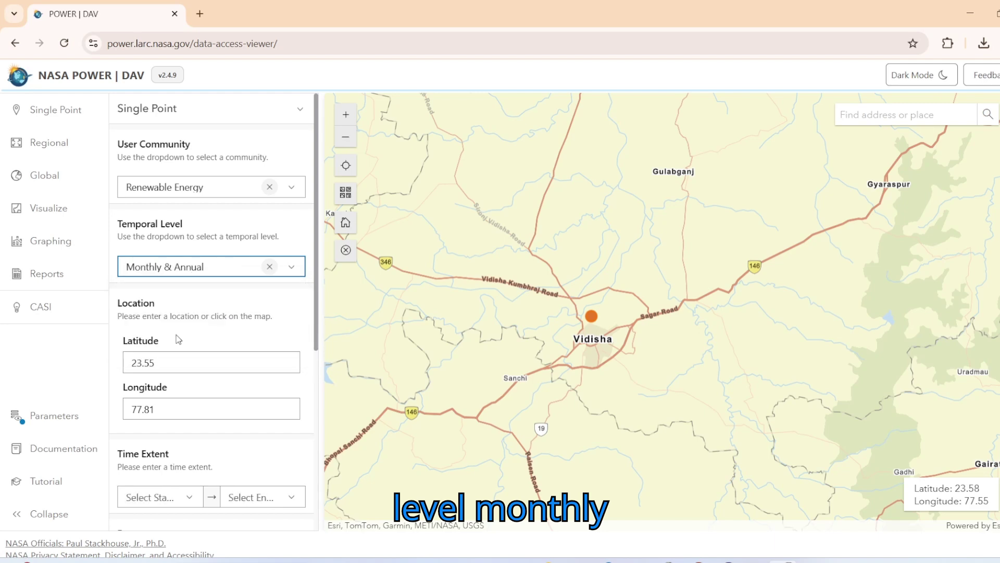
pyautogui.scroll(-3, 235, 375)
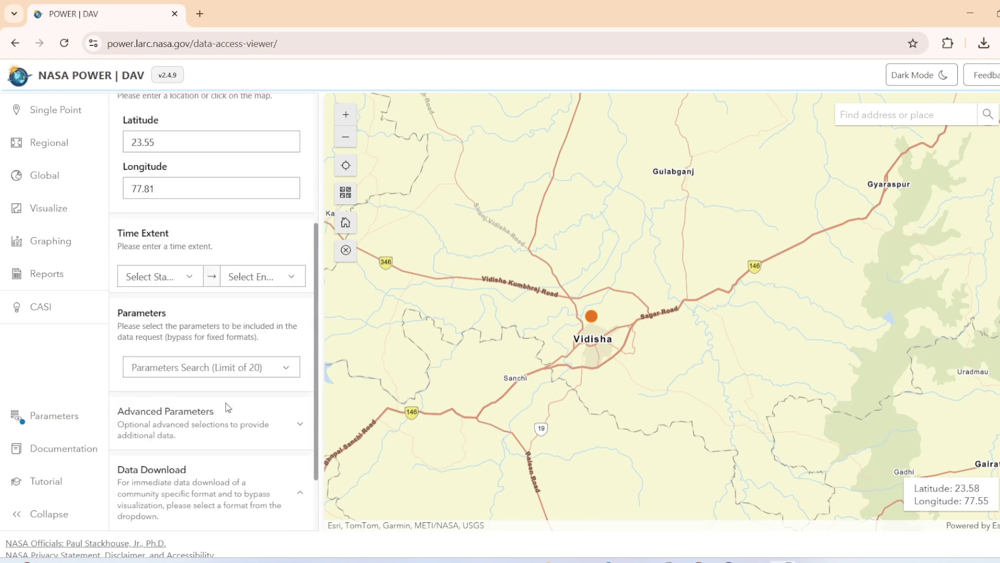
pyautogui.scroll(-1, 227, 409)
pyautogui.click(191, 227)
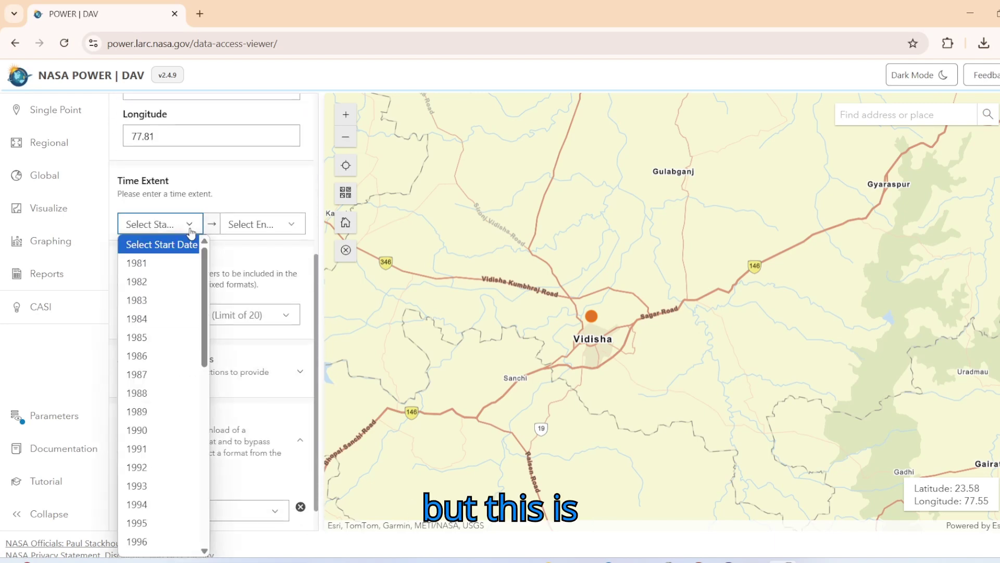
pyautogui.click(159, 266)
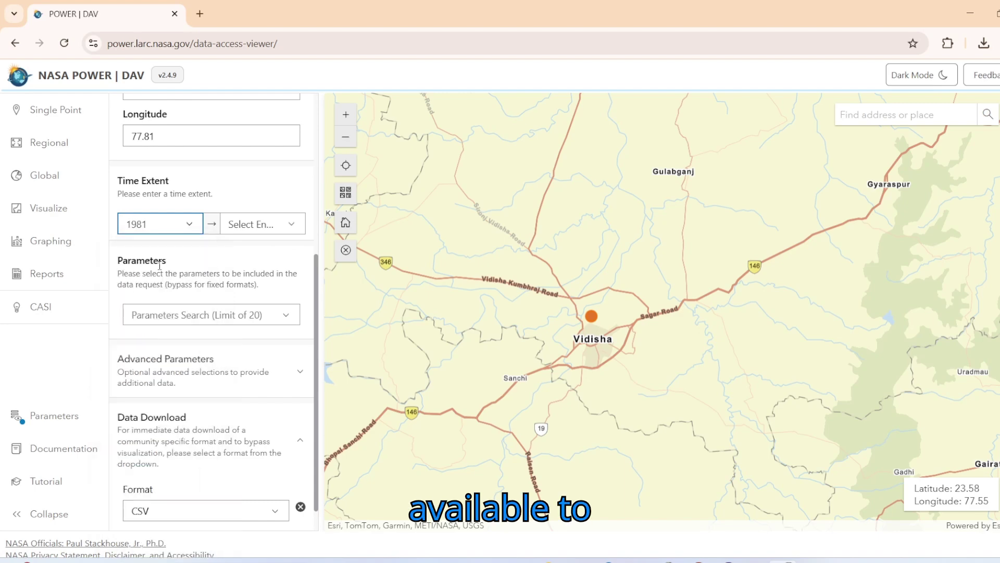
pyautogui.click(261, 220)
pyautogui.scroll(-5, 274, 450)
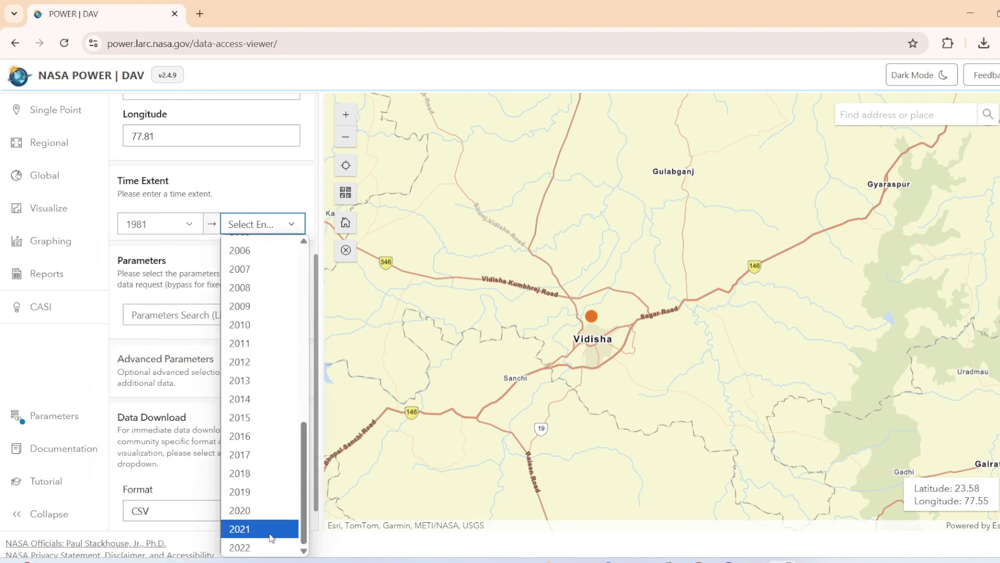
pyautogui.click(246, 550)
# Add Precipitation Average to the parameters and submit the monthly 1981–2022 request.
pyautogui.click(286, 317)
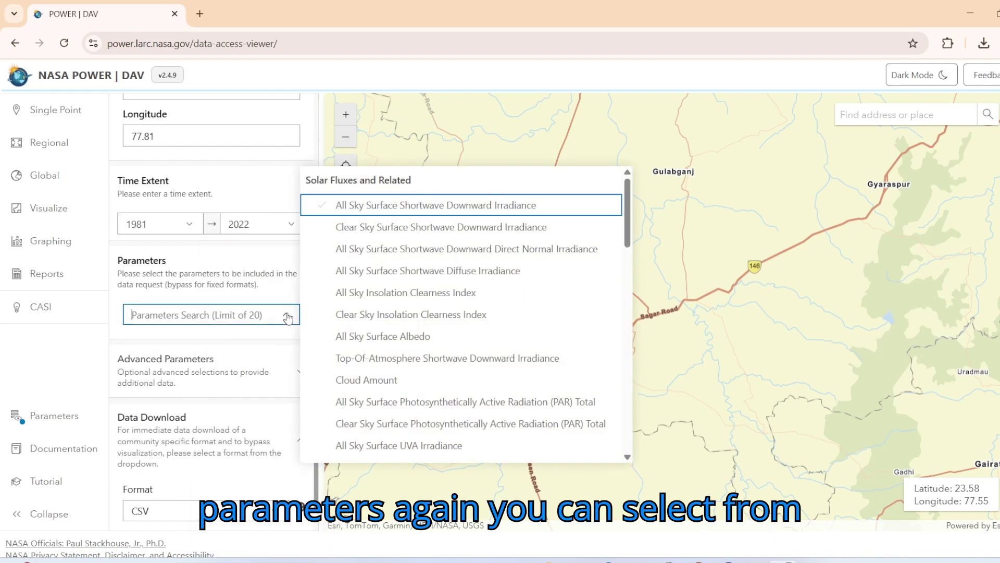
pyautogui.scroll(-3, 437, 377)
pyautogui.scroll(-2, 362, 361)
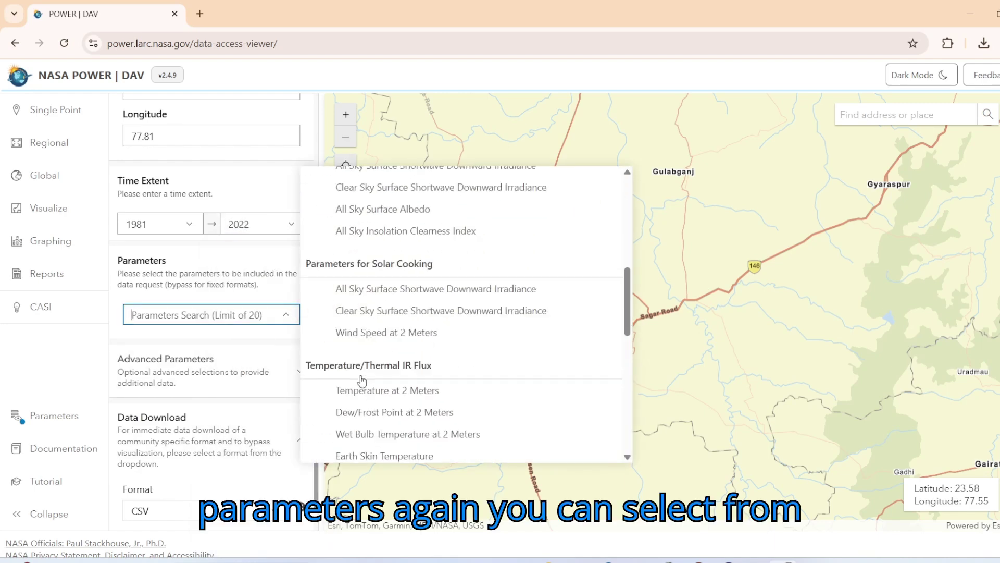
pyautogui.scroll(-2, 359, 380)
pyautogui.scroll(-4, 369, 360)
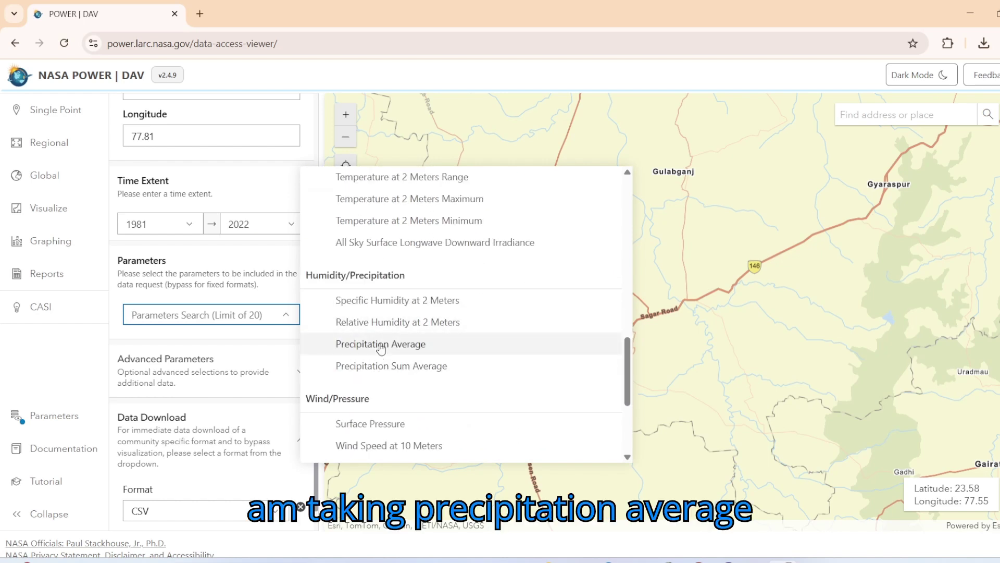
pyautogui.click(381, 345)
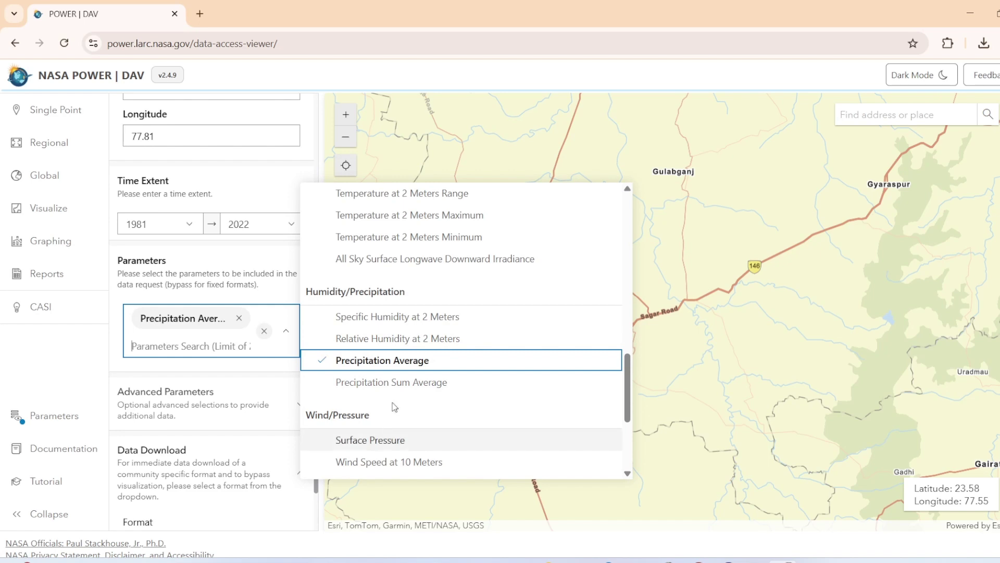
pyautogui.scroll(-1, 219, 487)
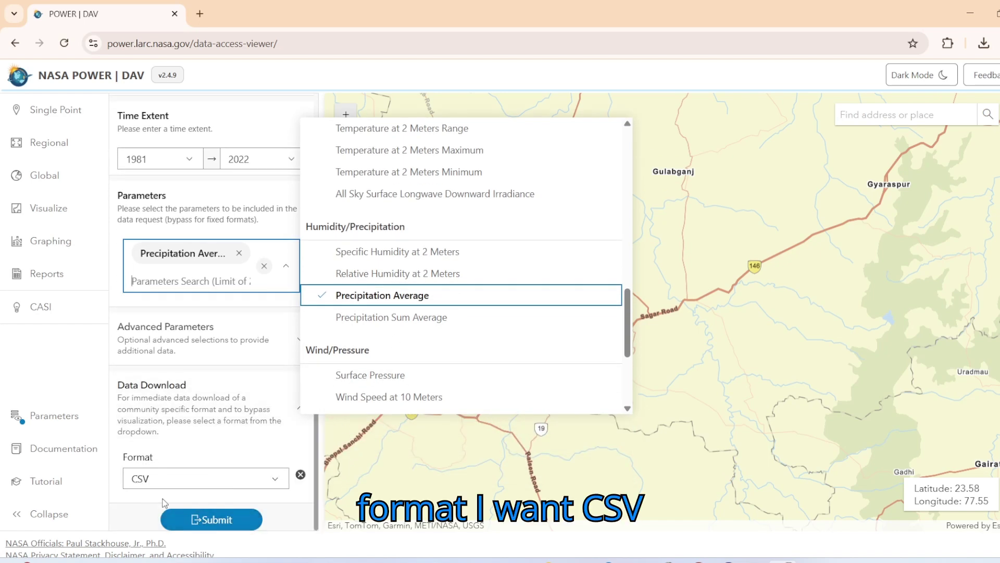
pyautogui.click(204, 521)
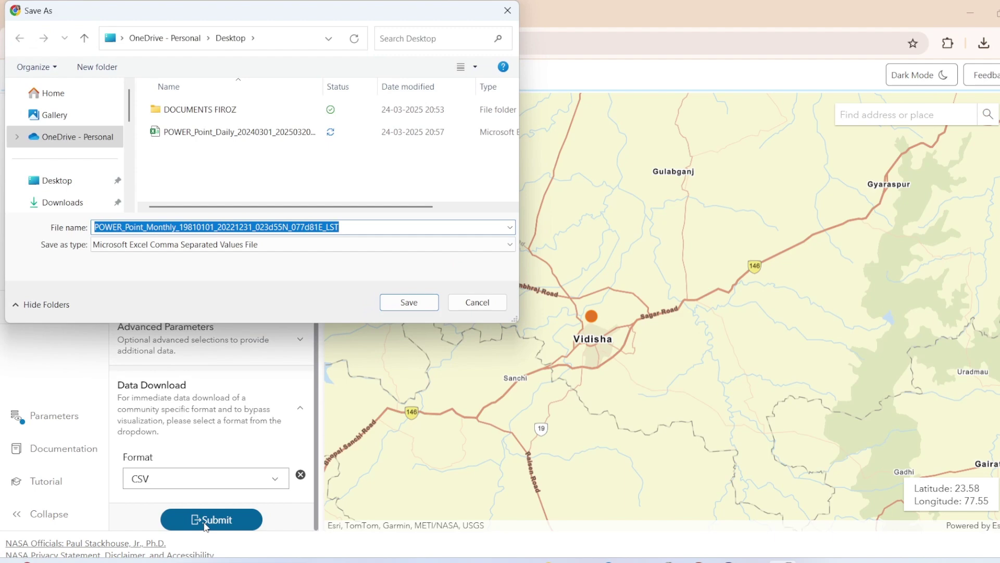
# Save the monthly precipitation CSV and open it in Excel from recent downloads.
pyautogui.click(410, 304)
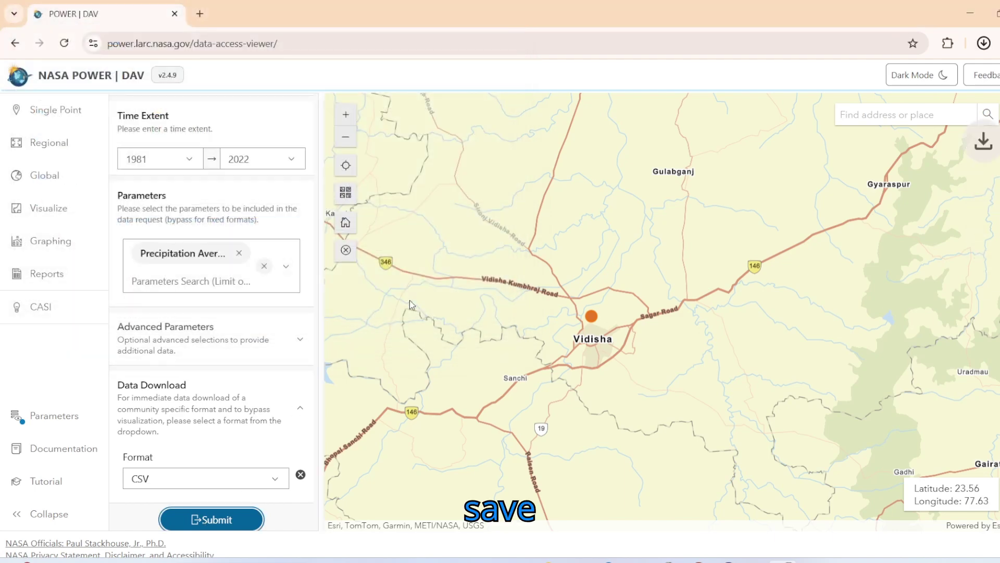
pyautogui.click(983, 47)
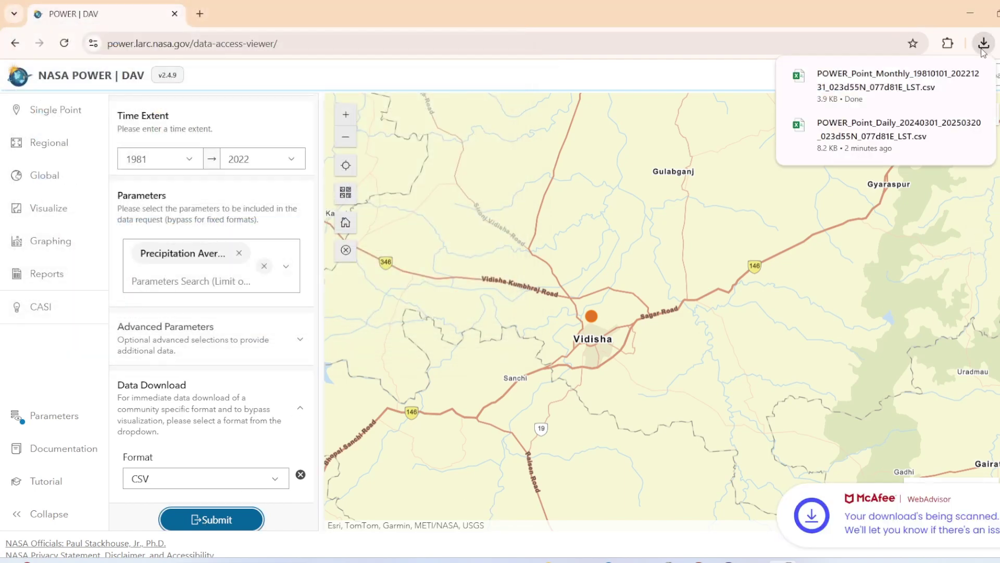
pyautogui.click(891, 80)
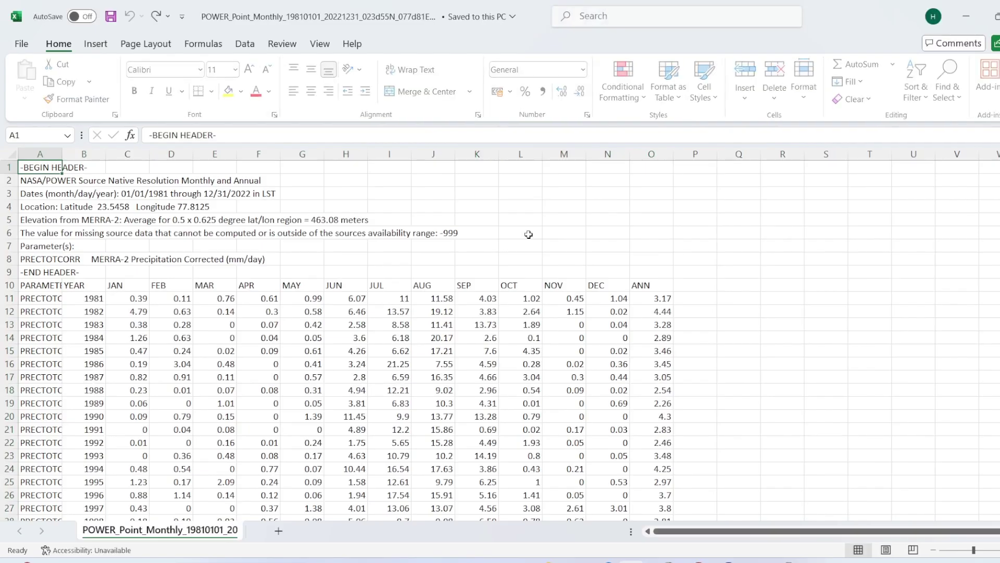
pyautogui.scroll(-3, 94, 324)
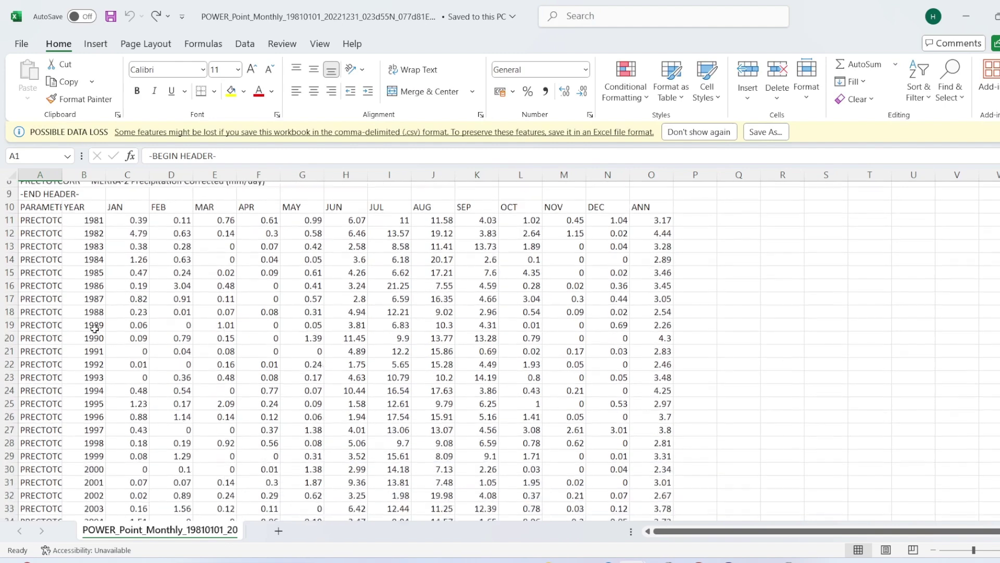
pyautogui.scroll(-1, 94, 328)
pyautogui.scroll(4, 86, 328)
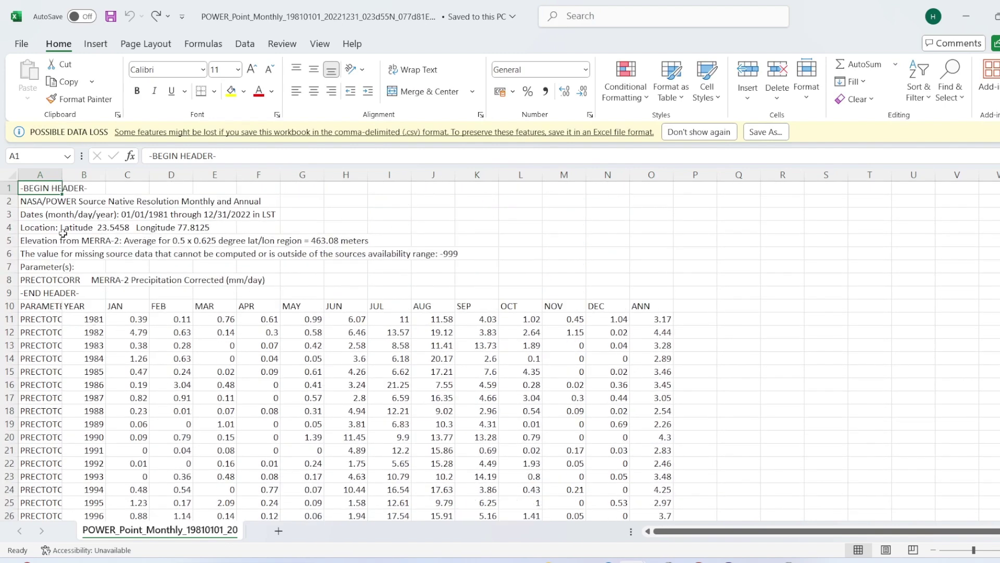
# Widen column A until the full PRECTOTCORR parameter labels are visible.
pyautogui.moveTo(62, 174); pyautogui.dragTo(114, 175)
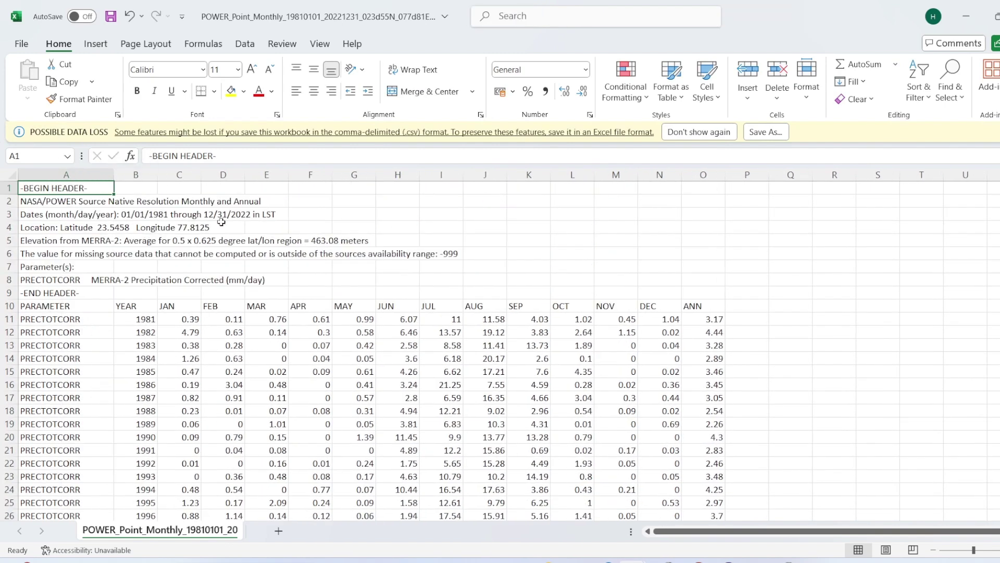
pyautogui.scroll(-4, 227, 365)
pyautogui.scroll(-4, 235, 401)
pyautogui.scroll(-3, 235, 400)
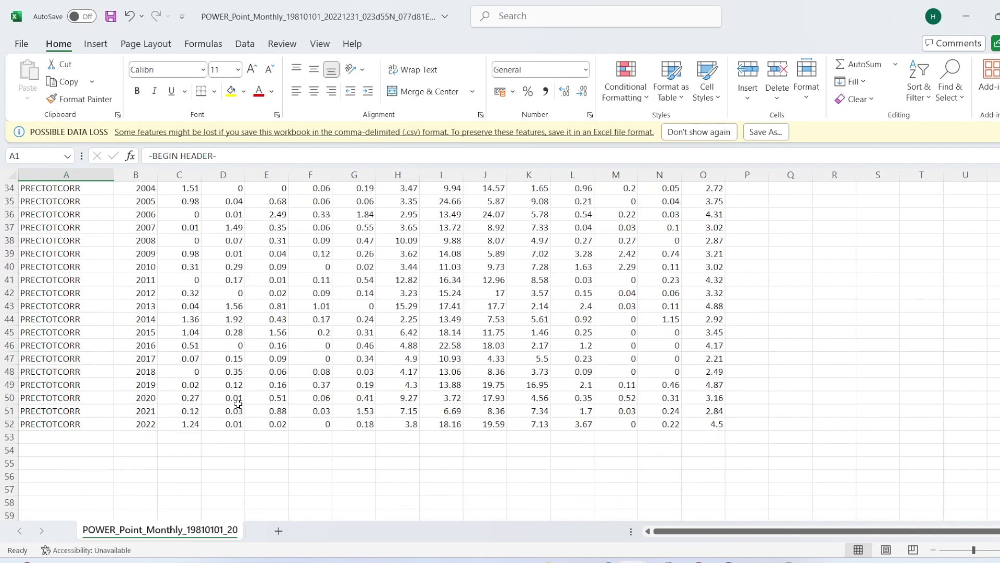
pyautogui.scroll(8, 238, 402)
pyautogui.scroll(1, 239, 403)
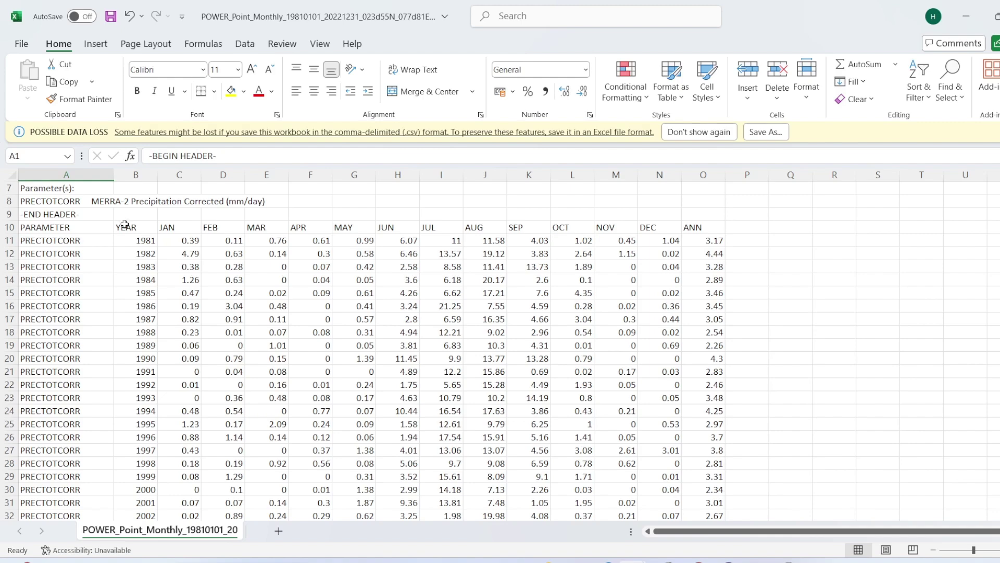
pyautogui.moveTo(125, 226); pyautogui.dragTo(729, 553)
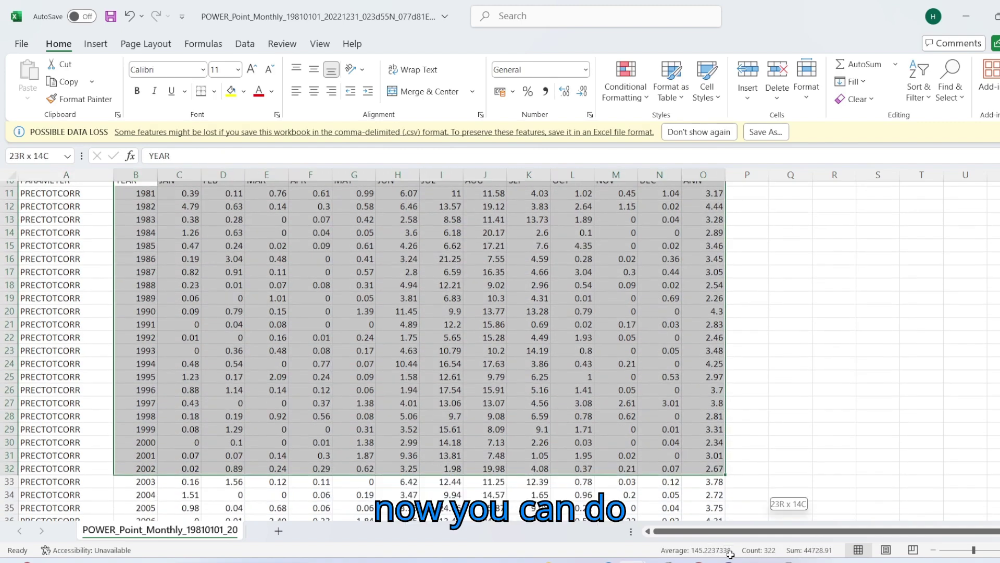
pyautogui.moveTo(730, 553)
pyautogui.mouseDown()
pyautogui.moveTo(681, 501)
pyautogui.moveTo(725, 468)
pyautogui.mouseUp()
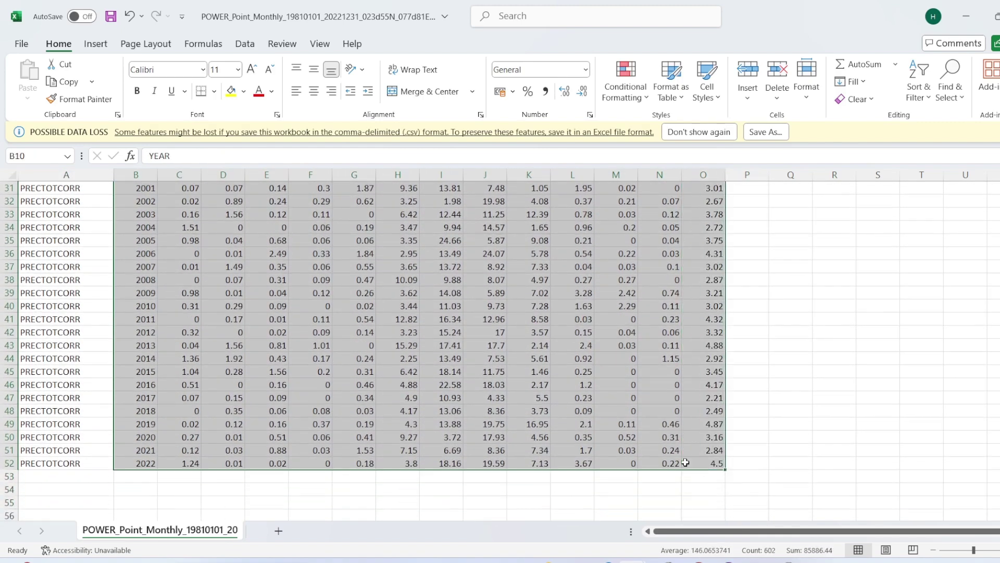
# Insert a Pareto chart of the 1981–2022 monthly precipitation data via Recommended Charts.
pyautogui.click(96, 44)
pyautogui.click(374, 79)
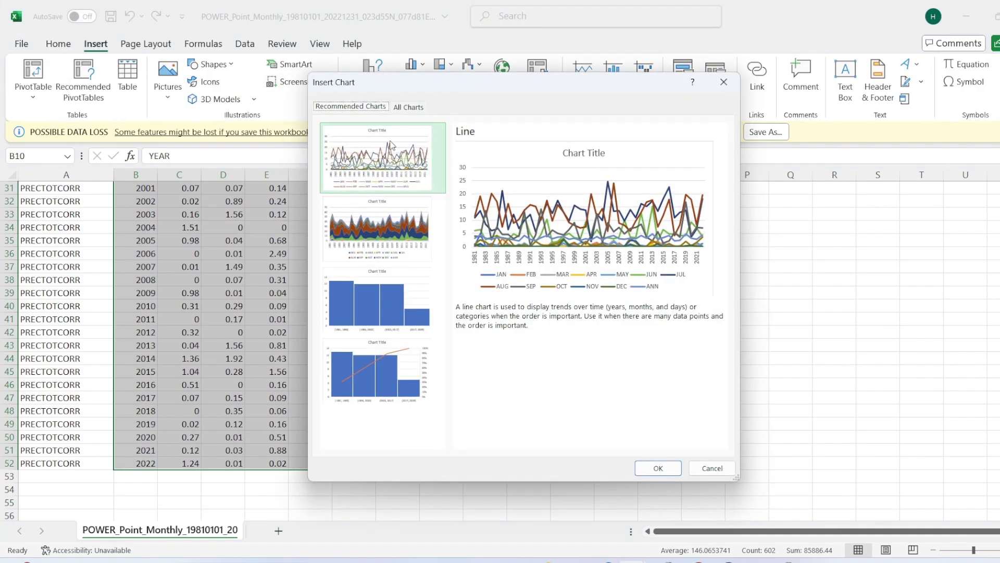
pyautogui.click(352, 244)
pyautogui.click(362, 300)
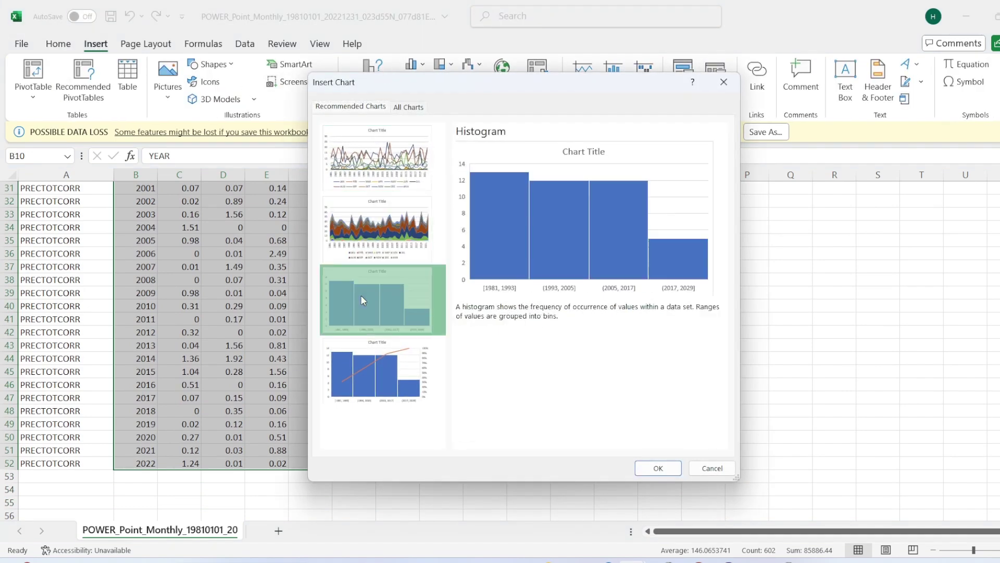
pyautogui.click(378, 394)
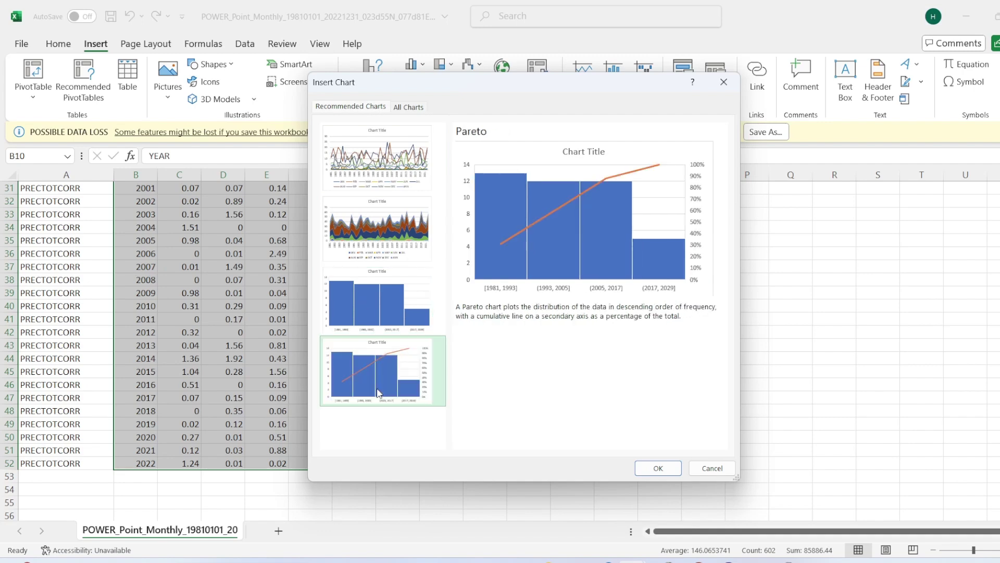
pyautogui.click(657, 468)
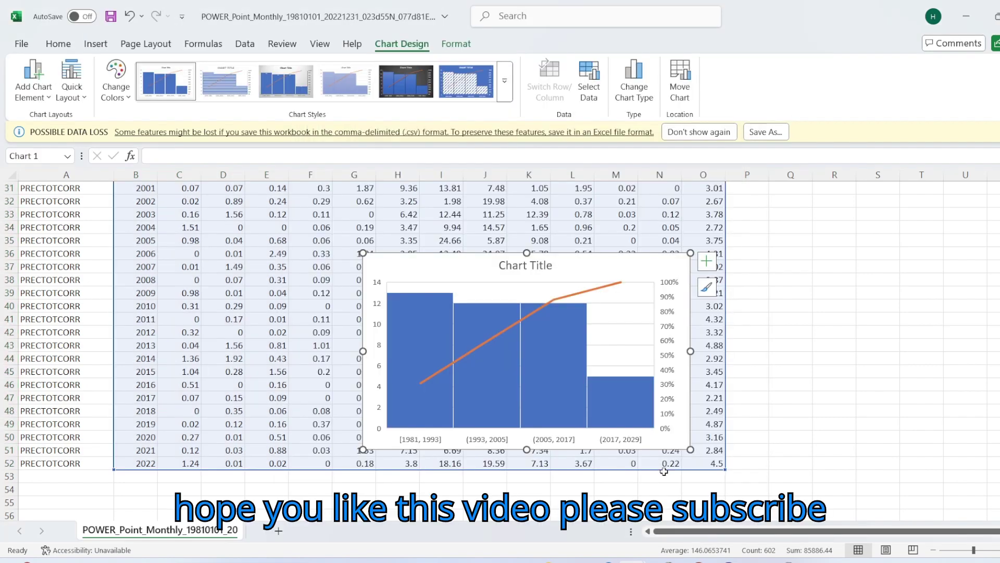